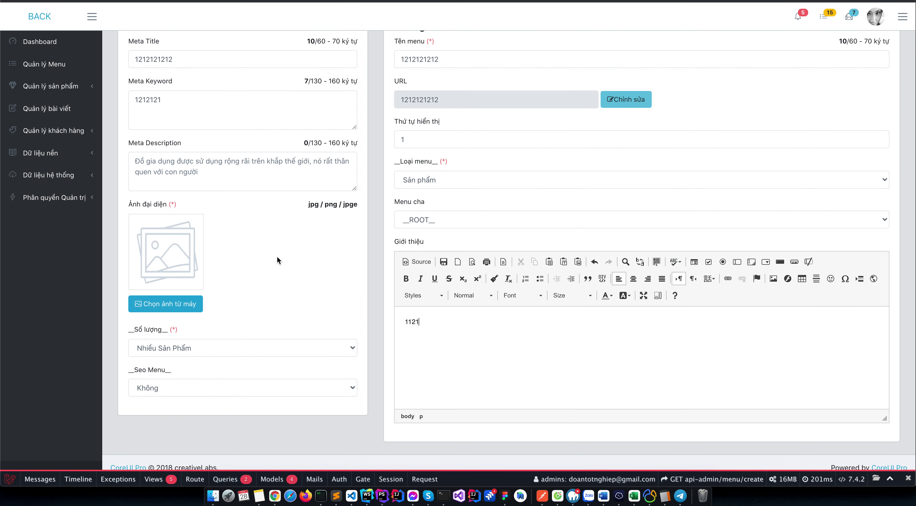
{"action": "left_click", "coordinate": [232, 174]}
{"action": "type", "text": "12121212121"}
{"action": "scroll", "coordinate": [467, 219], "scroll_direction": "down", "scroll_amount": 1}
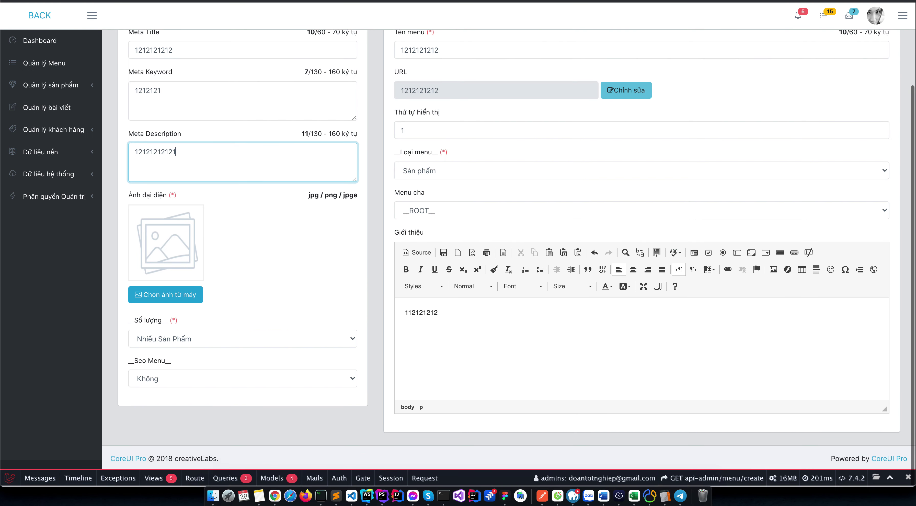
{"action": "left_click", "coordinate": [275, 339]}
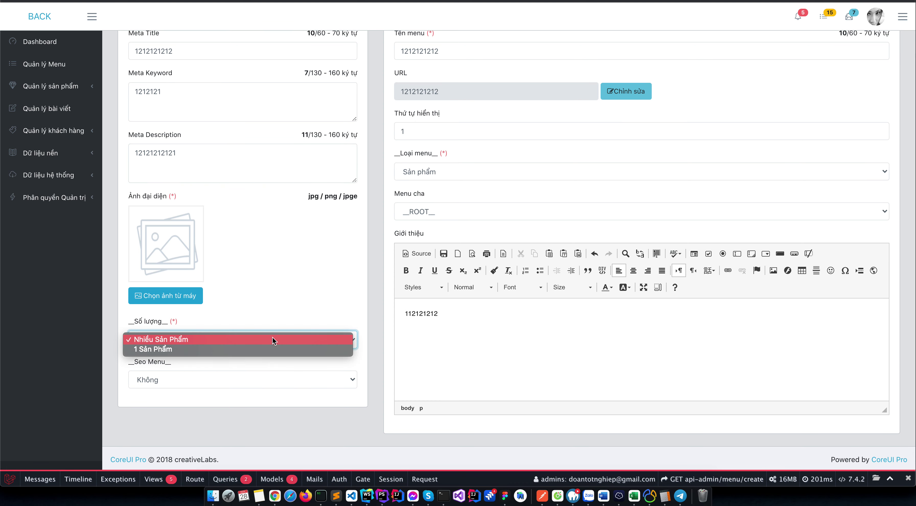
{"action": "left_click", "coordinate": [272, 340]}
{"action": "scroll", "coordinate": [560, 386], "scroll_direction": "up", "scroll_amount": 5}
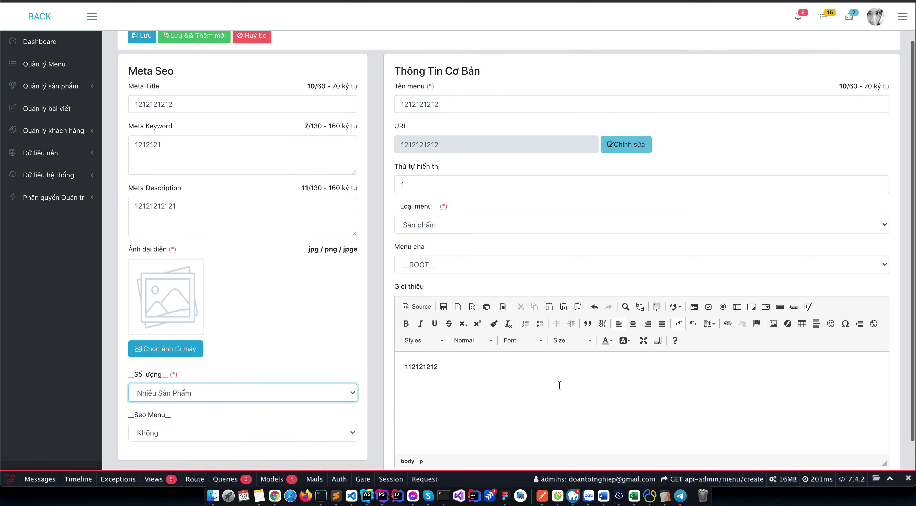
{"action": "left_click", "coordinate": [144, 88]}
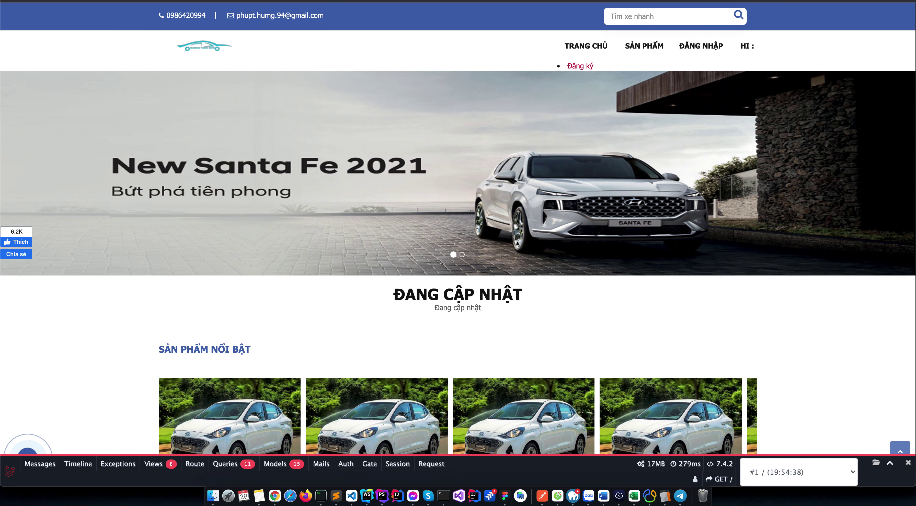
{"action": "key", "text": "super+r"}
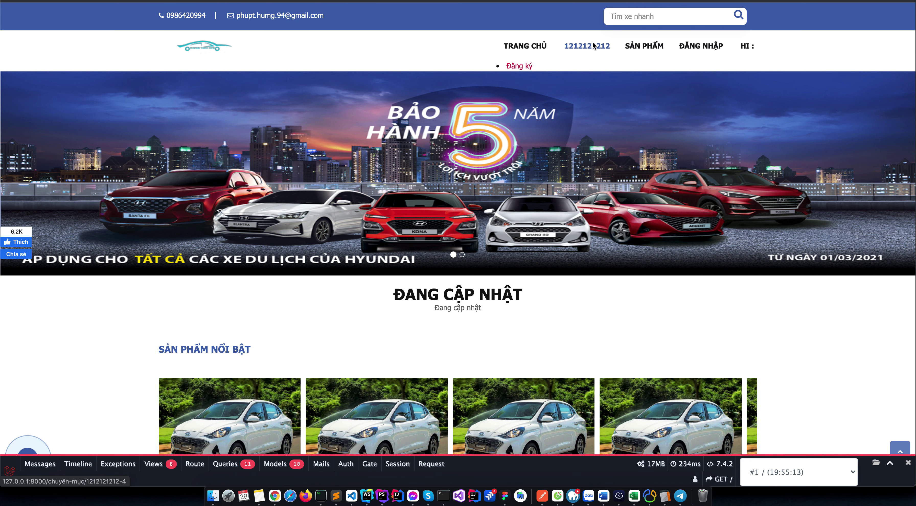
{"action": "left_click", "coordinate": [592, 45]}
{"action": "left_click", "coordinate": [185, 15]}
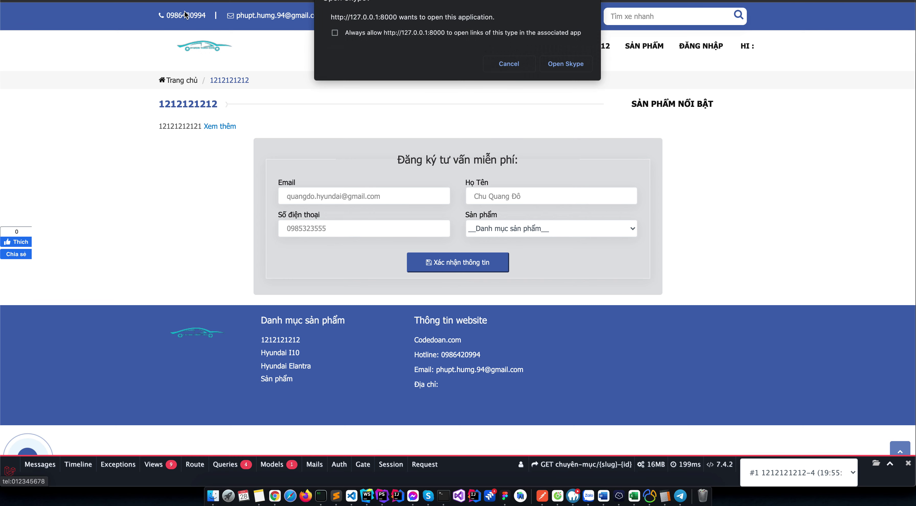
{"action": "left_click", "coordinate": [530, 67]}
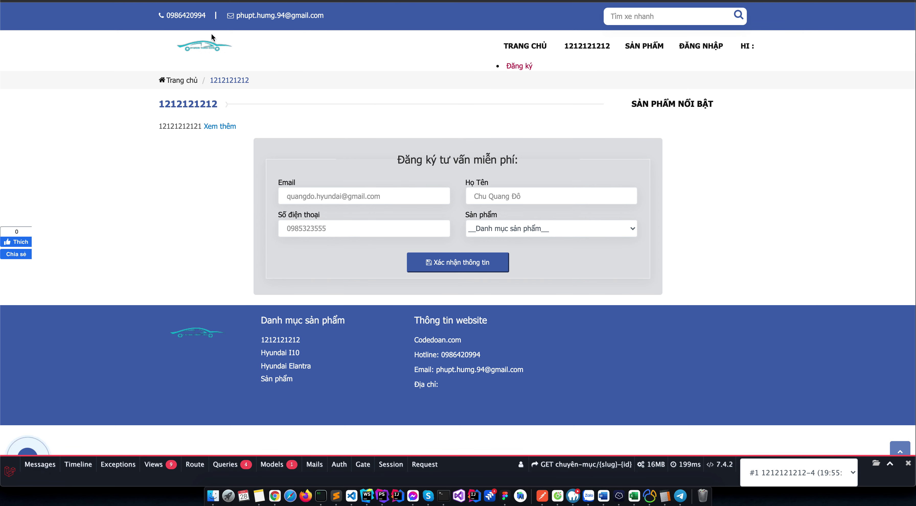
{"action": "left_click", "coordinate": [214, 44]}
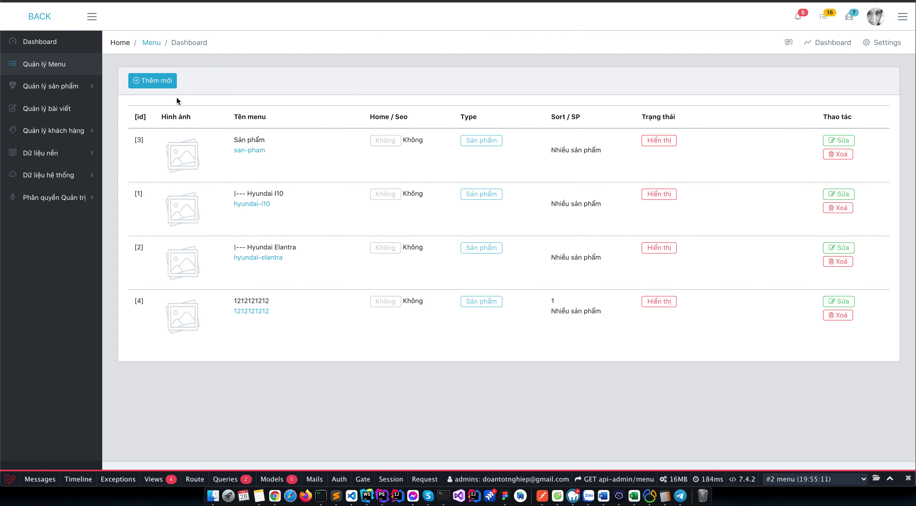
Open the blank Thêm mới form from the Quản lý sản phẩm product list.
{"action": "left_click", "coordinate": [78, 86]}
{"action": "left_click", "coordinate": [70, 114]}
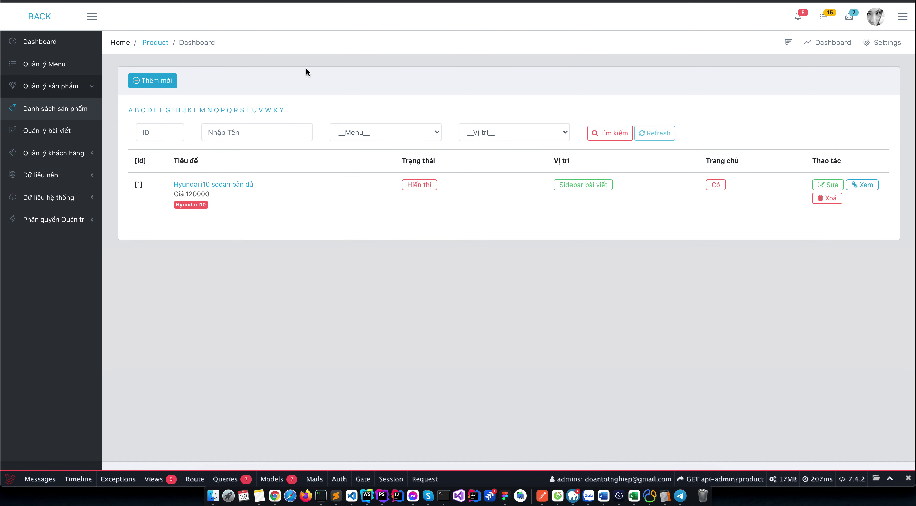
{"action": "left_click", "coordinate": [152, 81]}
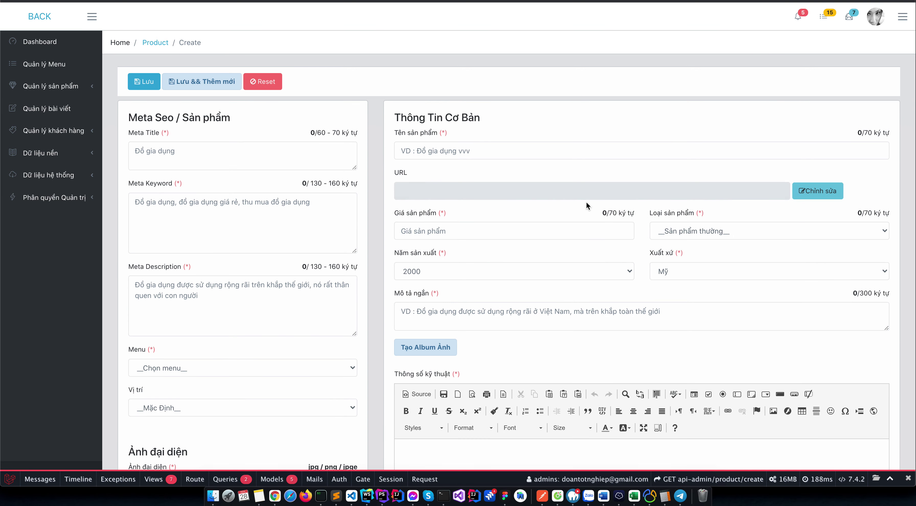
{"action": "scroll", "coordinate": [586, 202], "scroll_direction": "down", "scroll_amount": 3}
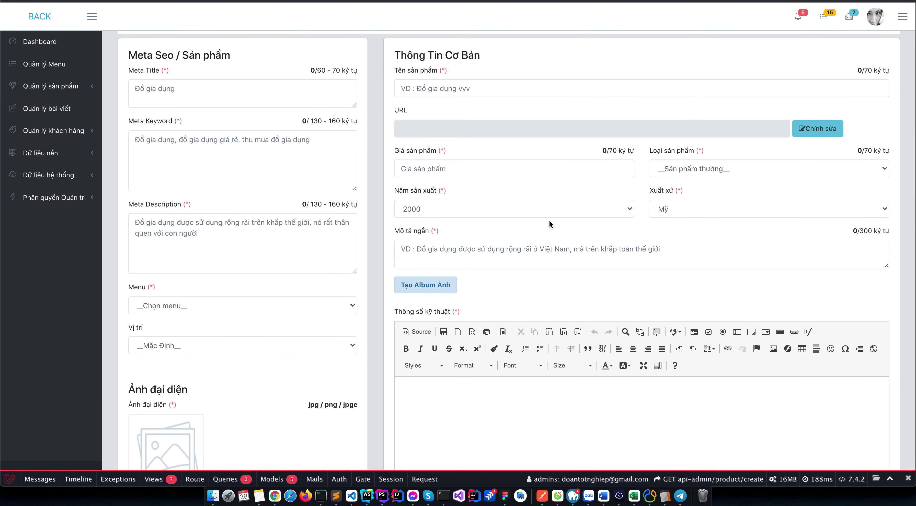
Review the Năm sản xuất, Xuất xứ and Loại sản phẩm options, leaving year 2000, then go to the article list.
{"action": "left_click", "coordinate": [518, 215]}
{"action": "left_click", "coordinate": [771, 207]}
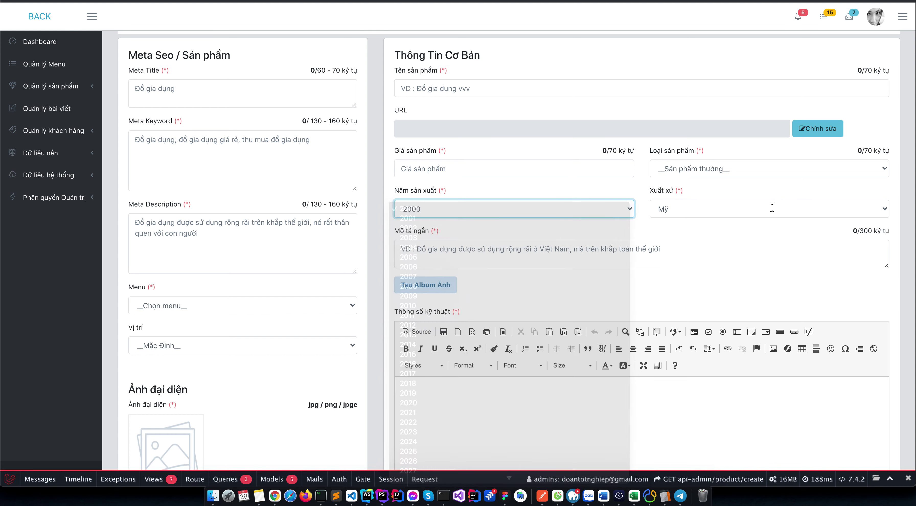
{"action": "left_click", "coordinate": [748, 210]}
{"action": "left_click", "coordinate": [736, 168]}
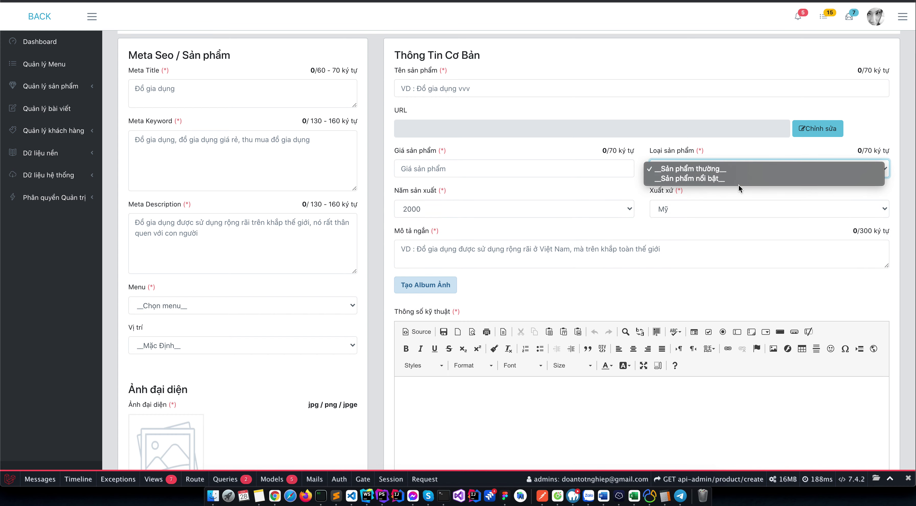
{"action": "left_click", "coordinate": [516, 167]}
{"action": "left_click", "coordinate": [516, 167]}
{"action": "scroll", "coordinate": [497, 211], "scroll_direction": "down", "scroll_amount": 10}
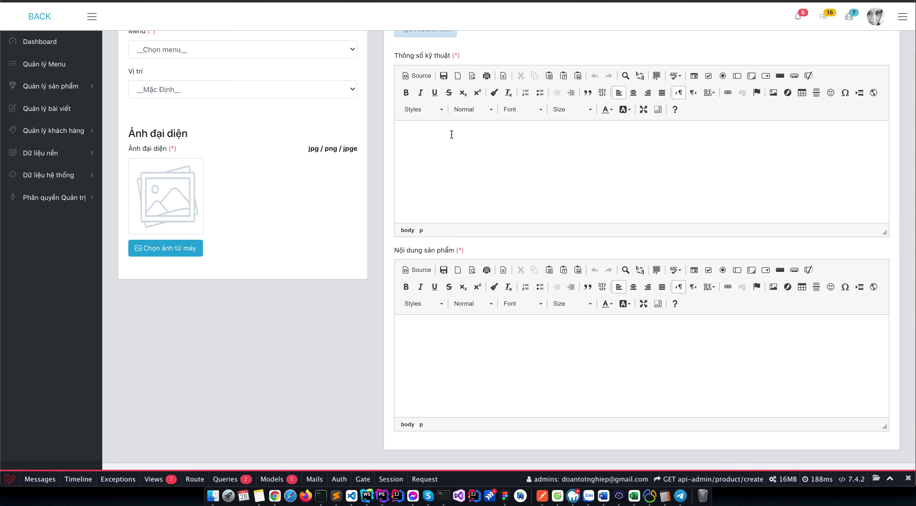
{"action": "scroll", "coordinate": [213, 178], "scroll_direction": "up", "scroll_amount": 7}
{"action": "scroll", "coordinate": [168, 110], "scroll_direction": "up", "scroll_amount": 5}
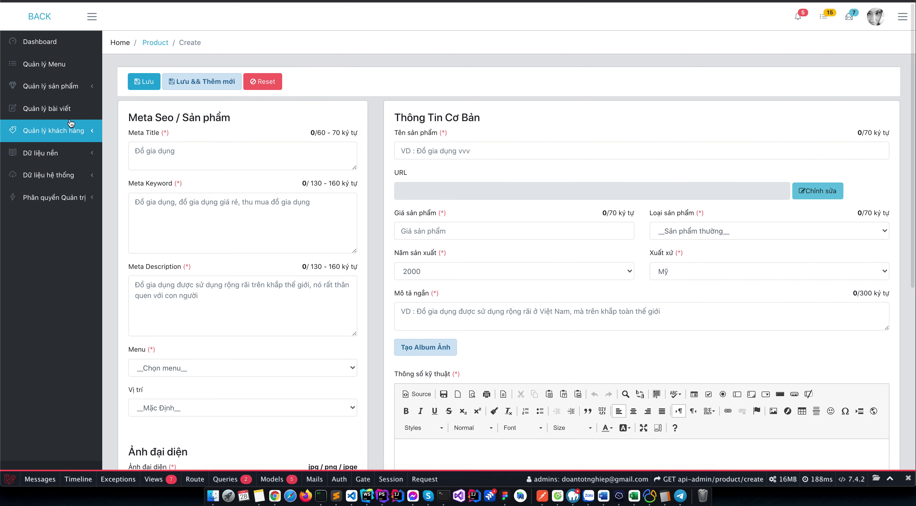
{"action": "left_click", "coordinate": [69, 114]}
Attempt a new article, hit the foreach() error, and select the failing article/form.blade.php view path.
{"action": "left_click", "coordinate": [153, 87]}
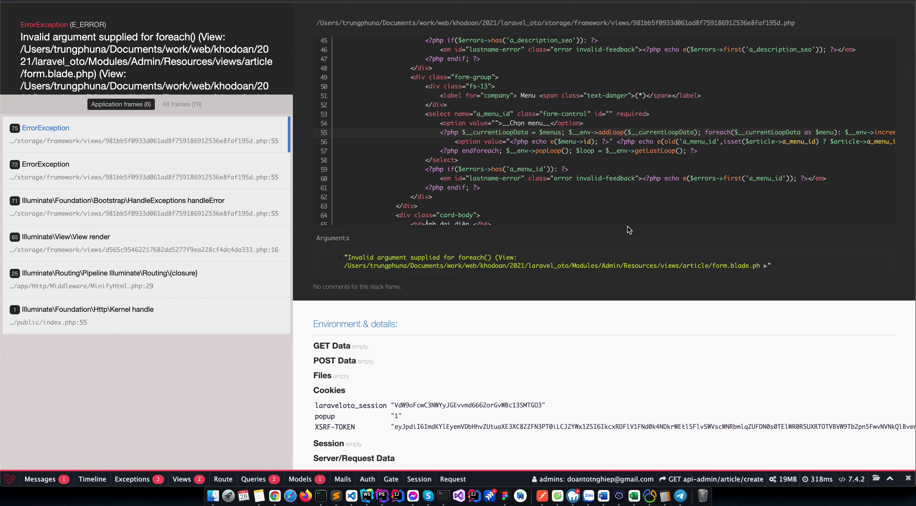
{"action": "left_click_drag", "start_coordinate": [686, 267], "coordinate": [763, 266]}
{"action": "key", "text": "super+Tab"}
Search the project for article/ and open the article form.blade.php view.
{"action": "key", "text": "shift"}
{"action": "key", "text": "shift"}
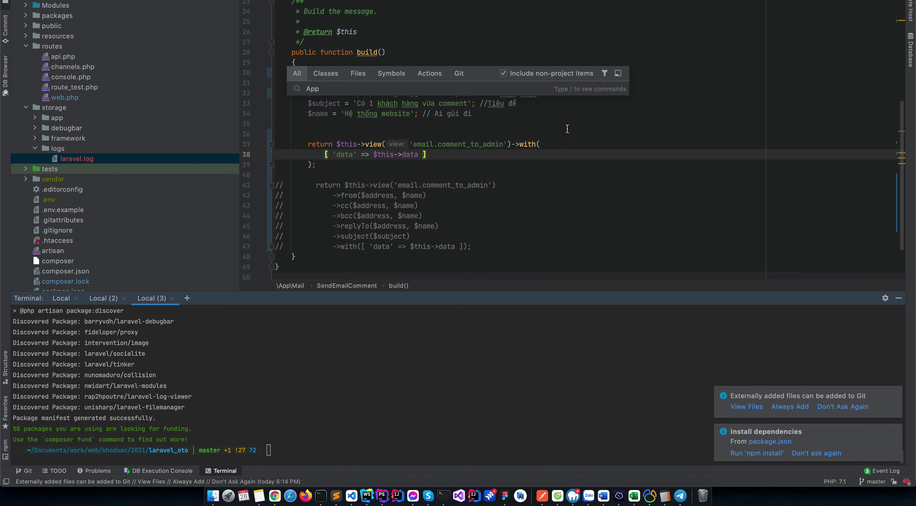
{"action": "key", "text": "Escape"}
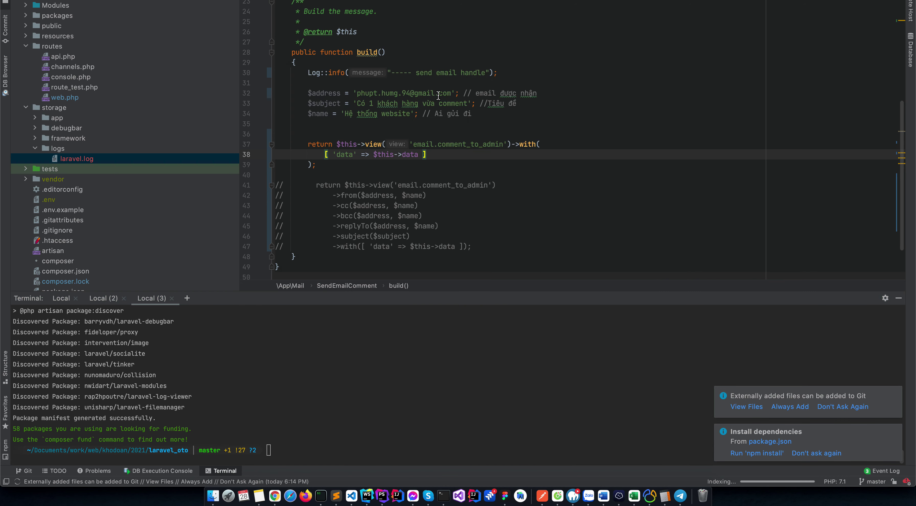
{"action": "key", "text": "shift"}
{"action": "key", "text": "shift"}
{"action": "key", "text": "shift"}
{"action": "key", "text": "shift"}
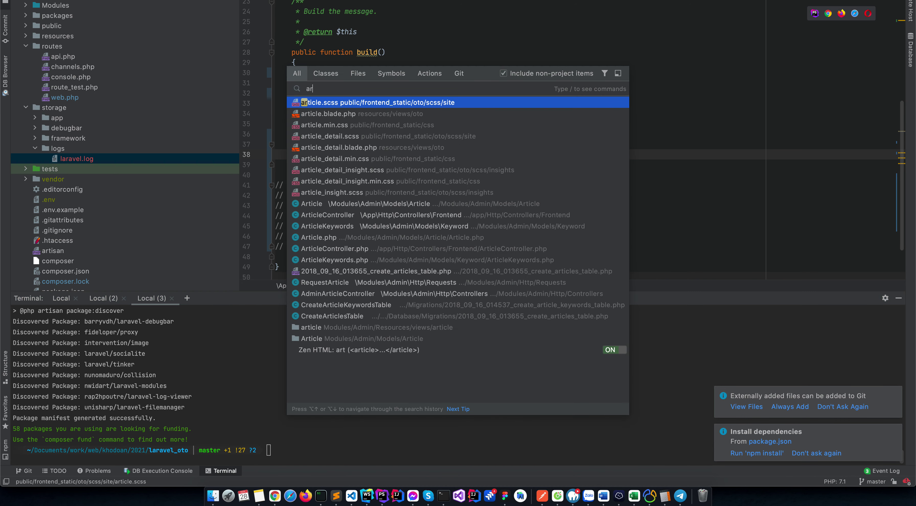
{"action": "type", "text": "article/"}
{"action": "key", "text": "Return"}
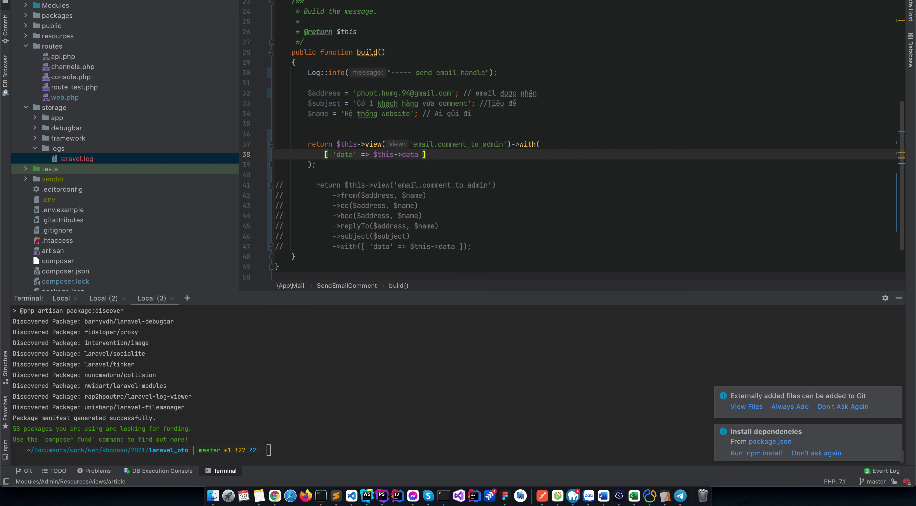
{"action": "left_click", "coordinate": [105, 160]}
{"action": "double_click", "coordinate": [105, 162]}
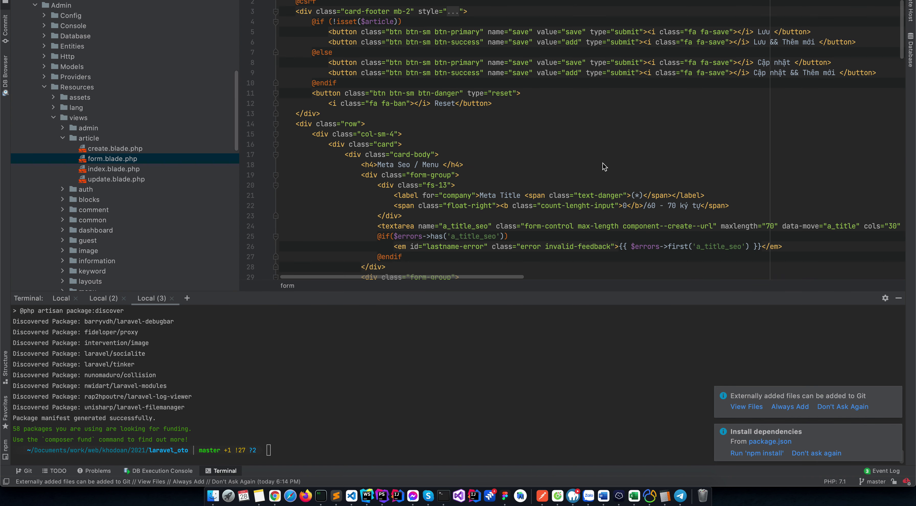
Inspect the $menus foreach on line 55 and reload the failing browser page to compare.
{"action": "scroll", "coordinate": [603, 164], "scroll_direction": "down", "scroll_amount": 12}
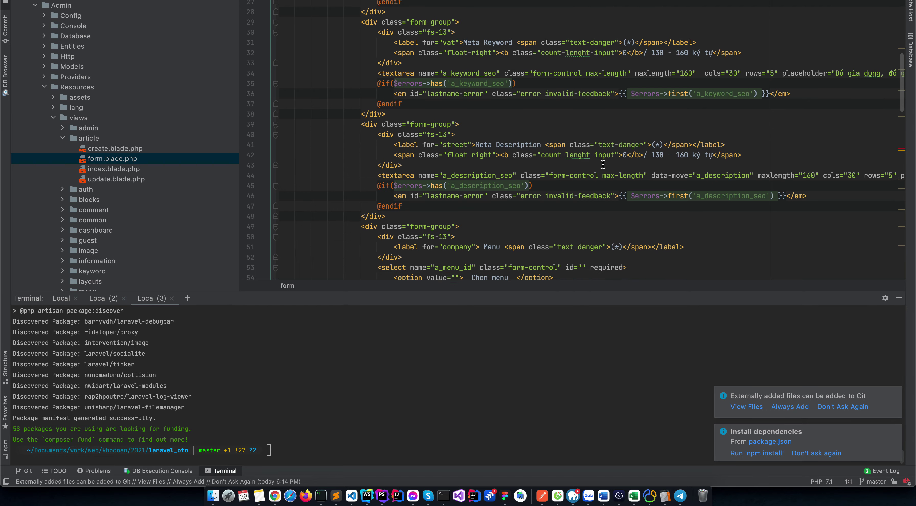
{"action": "left_click", "coordinate": [456, 115]}
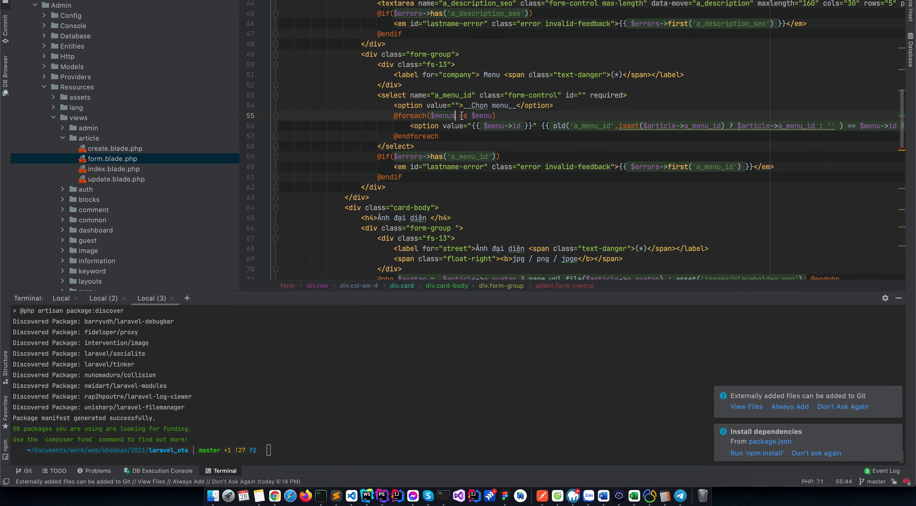
{"action": "key", "text": "super+Tab"}
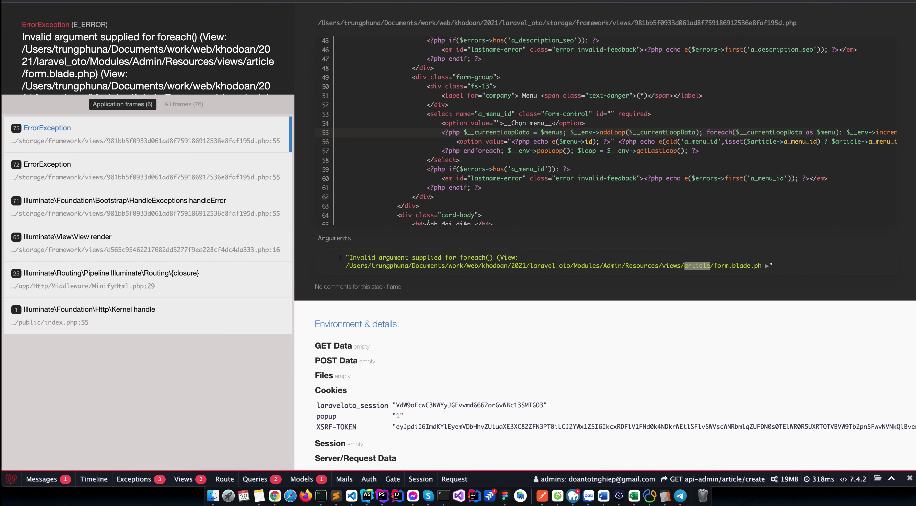
{"action": "key", "text": "super+r"}
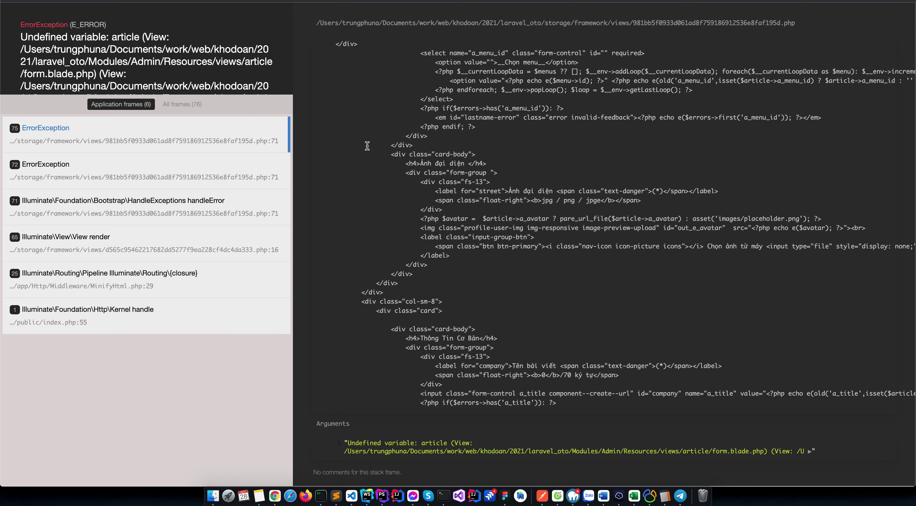
{"action": "scroll", "coordinate": [367, 146], "scroll_direction": "down", "scroll_amount": 5}
{"action": "key", "text": "super+Tab"}
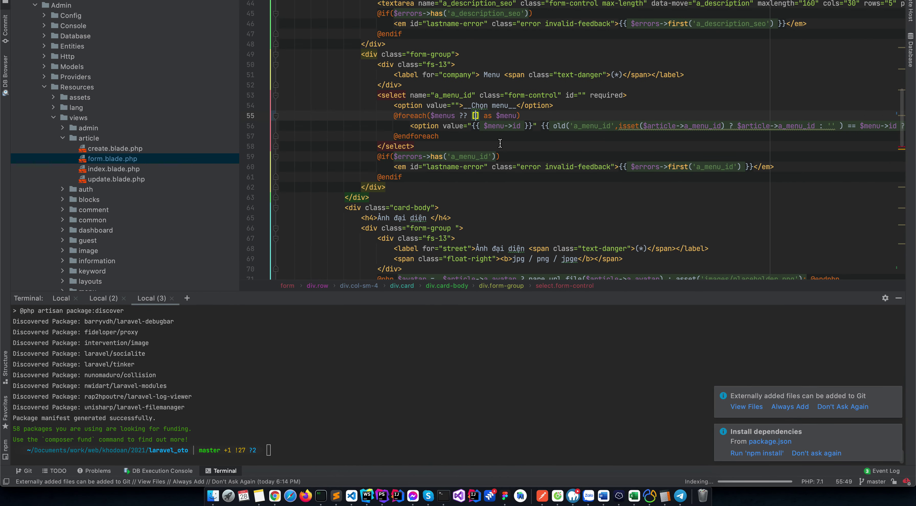
{"action": "key", "text": "super+Tab"}
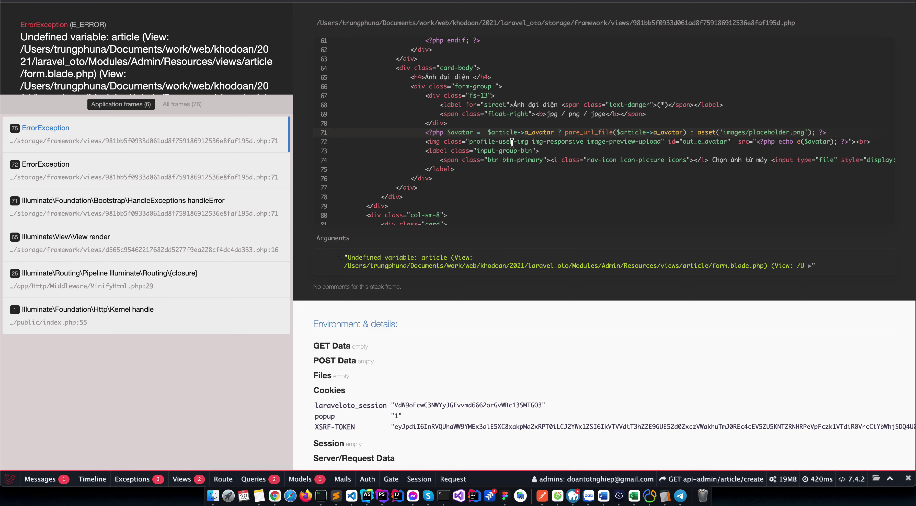
{"action": "key", "text": "super+Tab"}
{"action": "scroll", "coordinate": [535, 158], "scroll_direction": "up", "scroll_amount": 5}
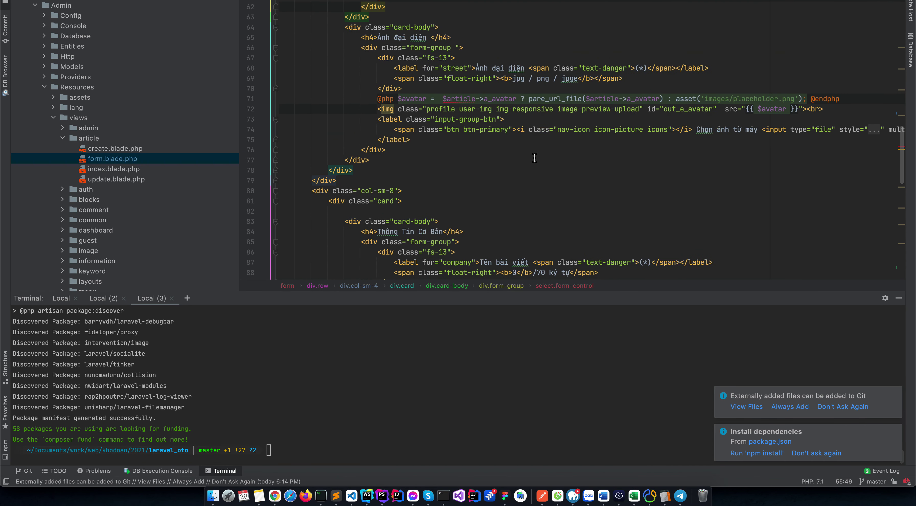
{"action": "scroll", "coordinate": [535, 158], "scroll_direction": "up", "scroll_amount": 1}
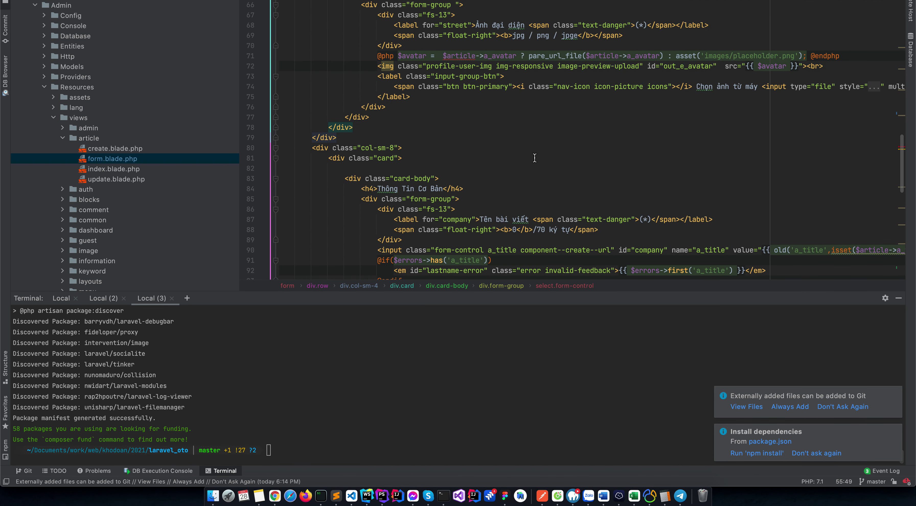
Change line 71's avatar condition to isset($article->a_avatar) and reload the article create form.
{"action": "left_click", "coordinate": [517, 56]}
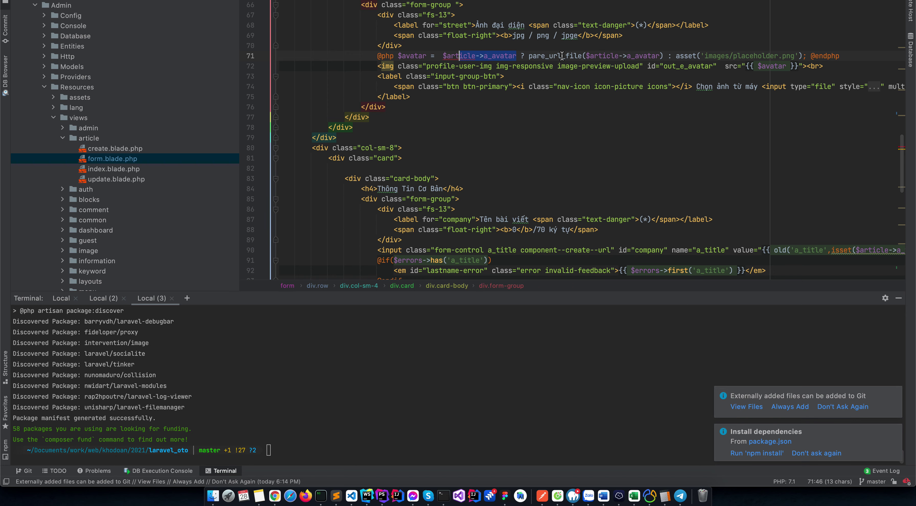
{"action": "key", "text": "BackSpace"}
{"action": "key", "text": "BackSpace"}
{"action": "type", "text": "is"}
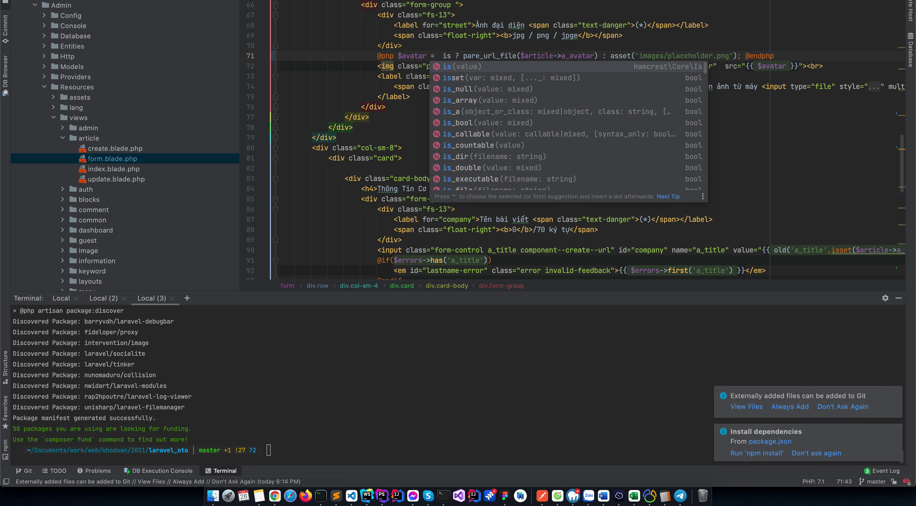
{"action": "key", "text": "Return"}
{"action": "key", "text": "super+Tab"}
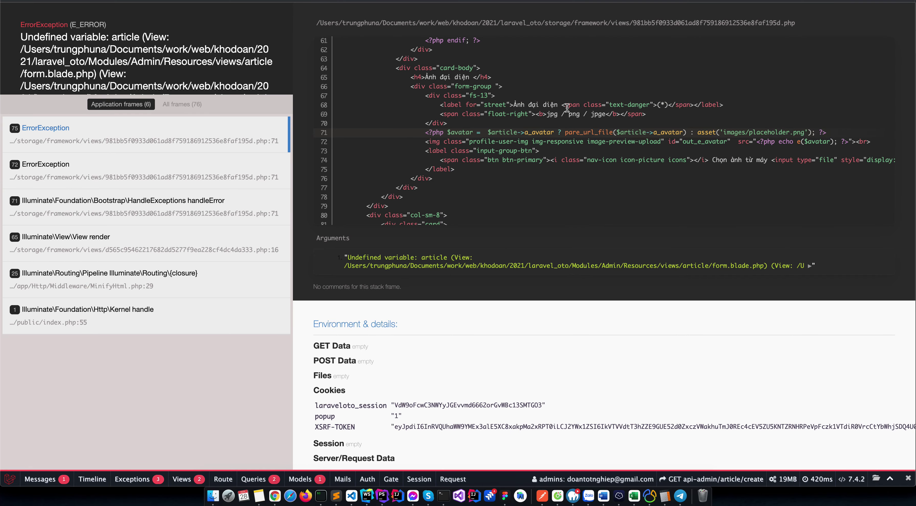
{"action": "key", "text": "super+r"}
{"action": "left_click", "coordinate": [71, 86]}
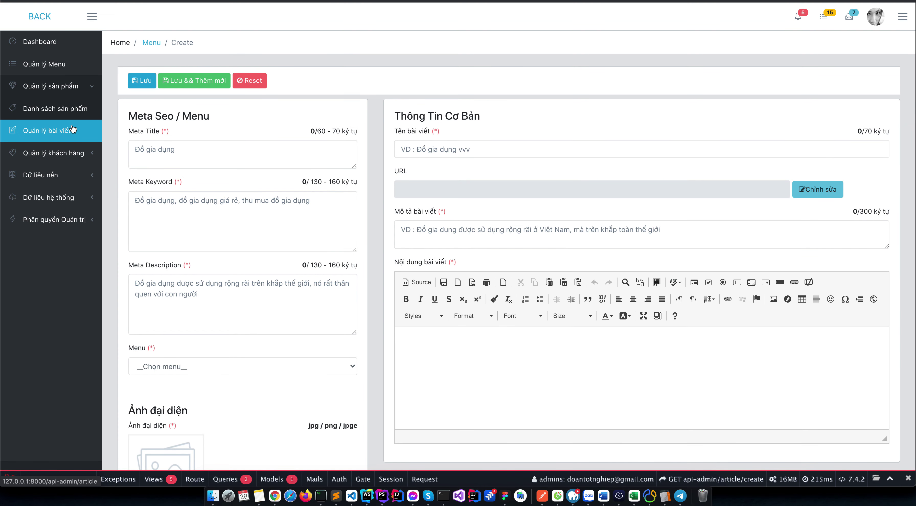
{"action": "left_click", "coordinate": [72, 130]}
{"action": "left_click", "coordinate": [166, 91]}
{"action": "type", "text": "1212121"}
{"action": "key", "text": "Tab"}
{"action": "type", "text": "2121212121212"}
{"action": "scroll", "coordinate": [249, 180], "scroll_direction": "down", "scroll_amount": 3}
{"action": "key", "text": "Tab"}
{"action": "type", "text": "21"}
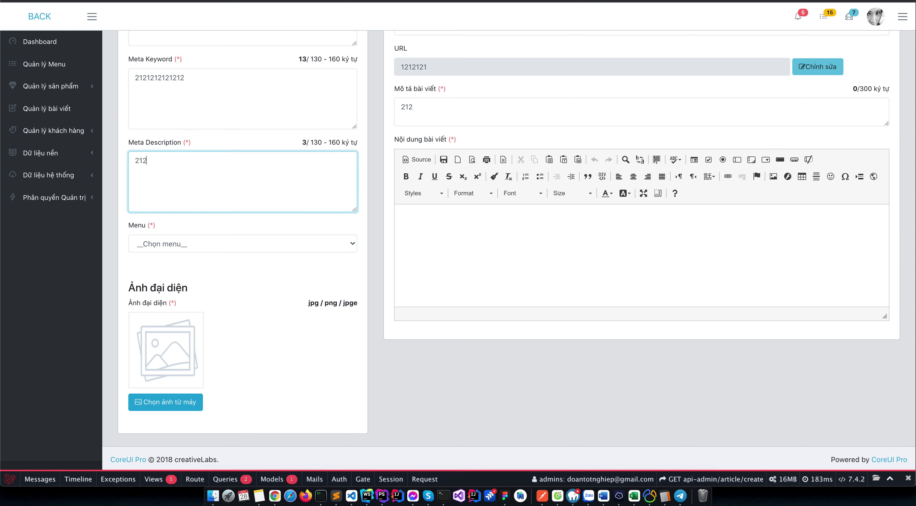
{"action": "left_click", "coordinate": [473, 230]}
{"action": "type", "text": "2121212121"}
Check the article's menu choices without picking one, then start a new menu under Quản lý Menu.
{"action": "scroll", "coordinate": [249, 291], "scroll_direction": "up", "scroll_amount": 2}
{"action": "left_click", "coordinate": [231, 294]}
{"action": "left_click", "coordinate": [227, 308]}
{"action": "scroll", "coordinate": [53, 175], "scroll_direction": "up", "scroll_amount": 1}
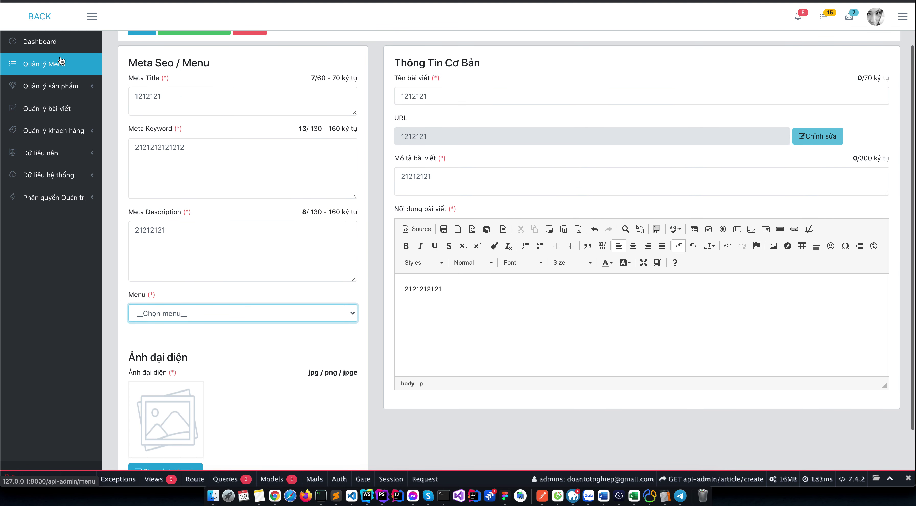
{"action": "left_click", "coordinate": [61, 61]}
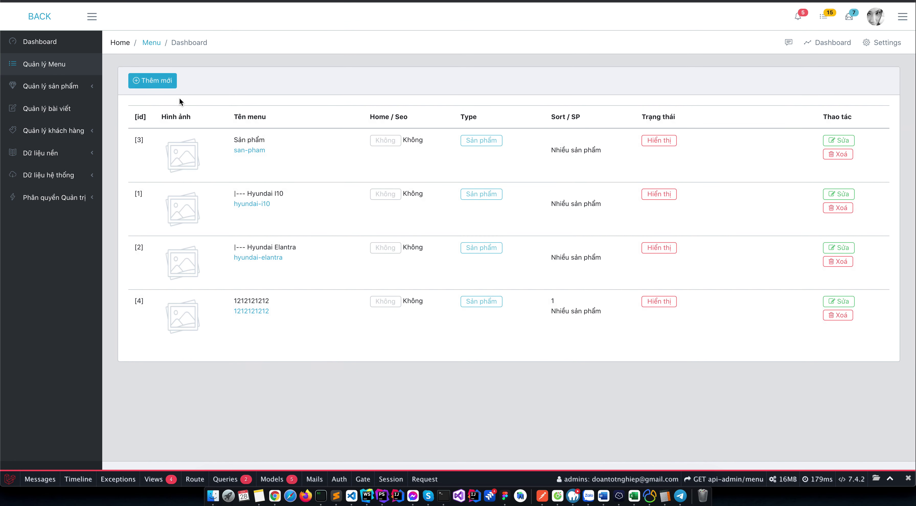
{"action": "left_click", "coordinate": [160, 84]}
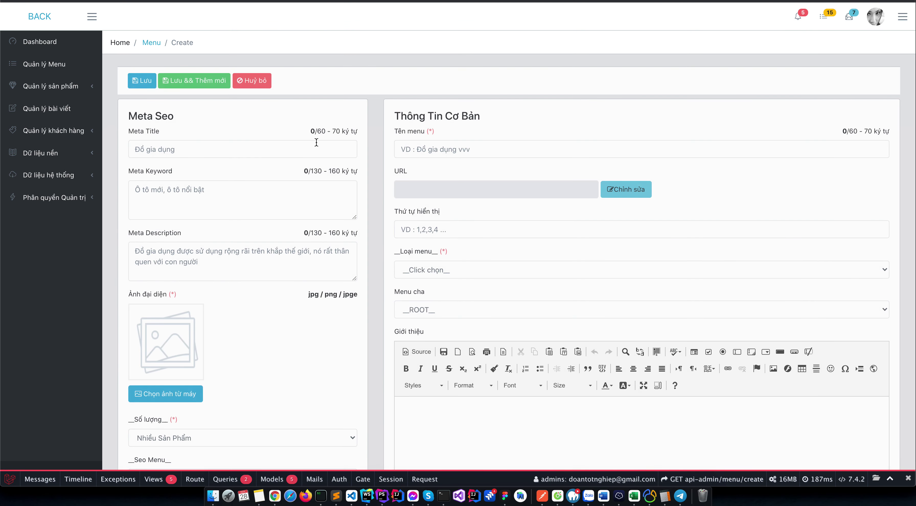
Enter Menu bài viết as the new menu's meta title and name.
{"action": "left_click", "coordinate": [264, 153]}
{"action": "type", "text": "Menu bài viết"}
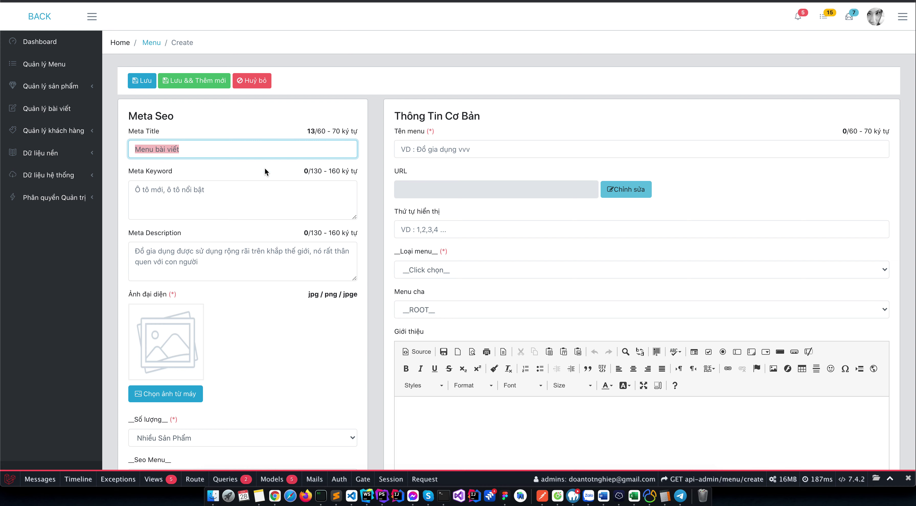
{"action": "left_click", "coordinate": [265, 184]}
{"action": "left_click", "coordinate": [434, 145]}
{"action": "type", "text": "Menu bài viết"}
Set the menu type to Bài viết, add Menu bài viết as introduction, save, and reload the storefront.
{"action": "scroll", "coordinate": [453, 117], "scroll_direction": "down", "scroll_amount": 3}
{"action": "left_click", "coordinate": [433, 171]}
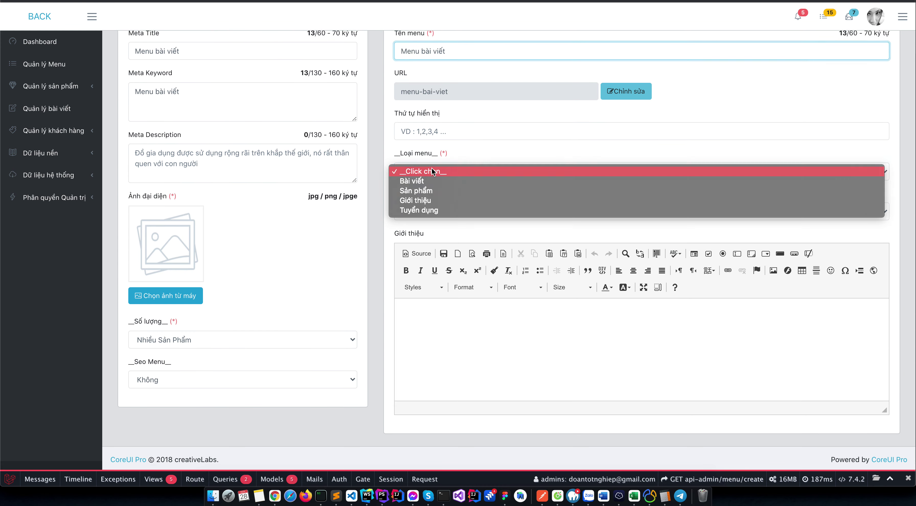
{"action": "left_click", "coordinate": [436, 180]}
{"action": "left_click", "coordinate": [442, 320]}
{"action": "type", "text": "Menu bài viết"}
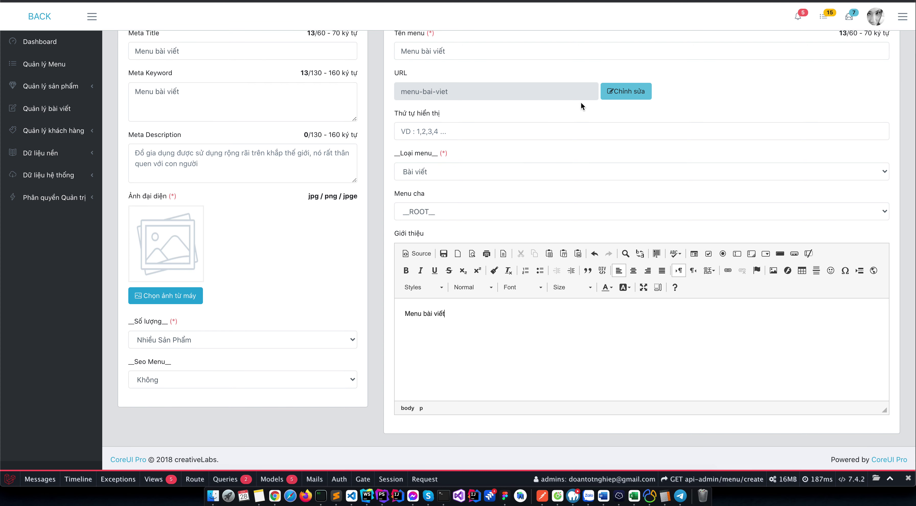
{"action": "scroll", "coordinate": [534, 103], "scroll_direction": "up", "scroll_amount": 5}
{"action": "left_click", "coordinate": [139, 81]}
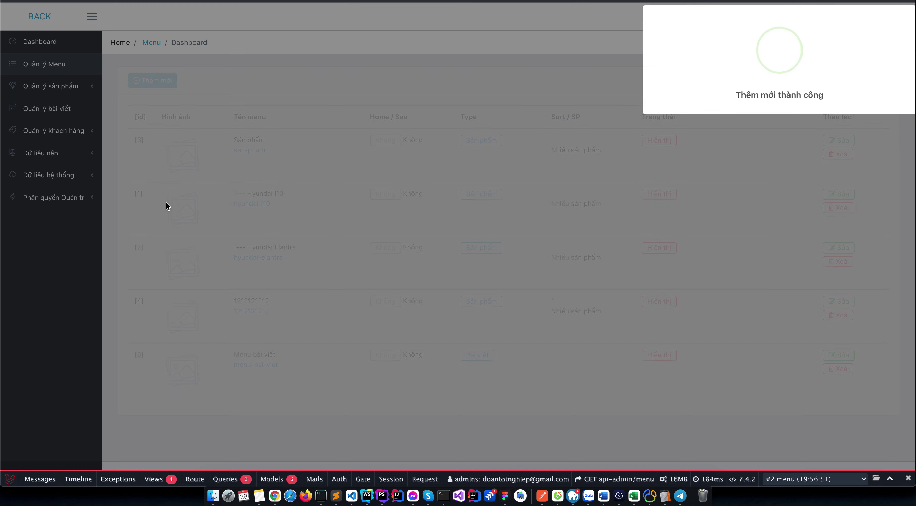
{"action": "key", "text": "ctrl+Tab"}
{"action": "key", "text": "super+r"}
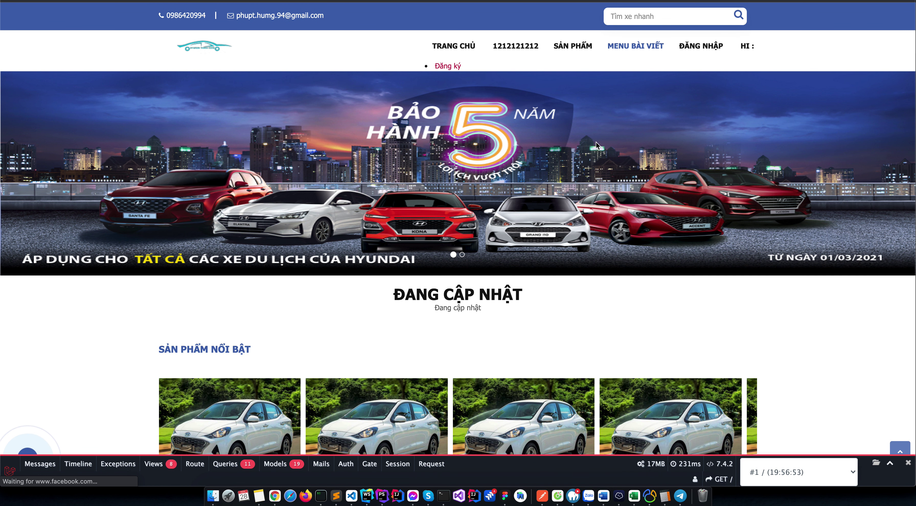
Open the empty Menu bài viết page, quit Messenger, and return to the admin article list.
{"action": "left_click", "coordinate": [628, 68]}
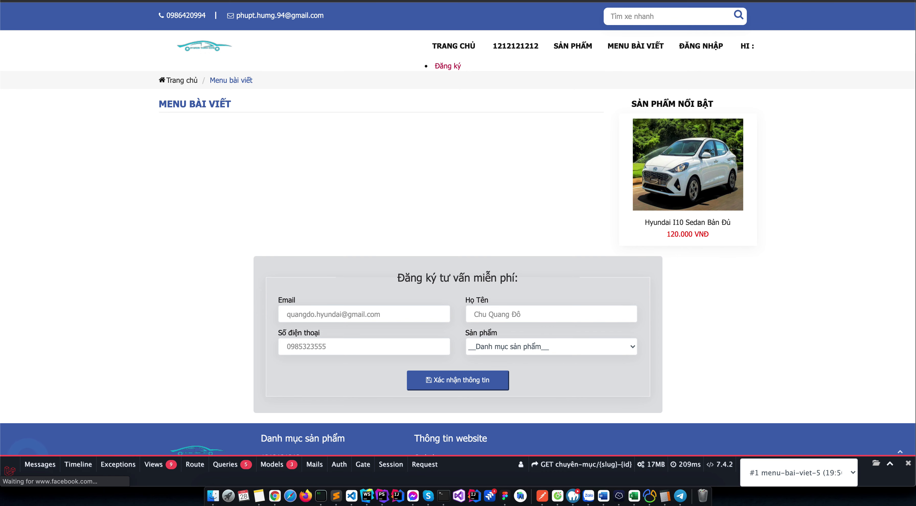
{"action": "right_click", "coordinate": [403, 473]}
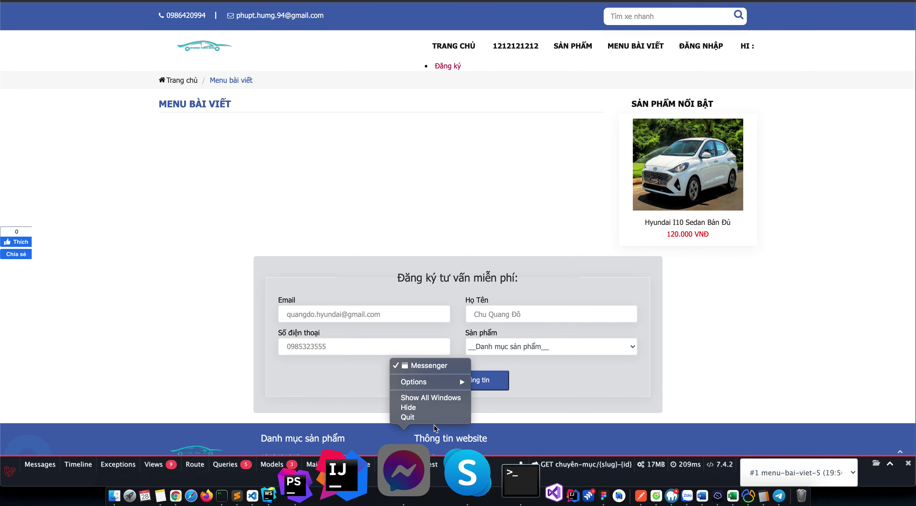
{"action": "left_click", "coordinate": [408, 417]}
{"action": "key", "text": "ctrl+Tab"}
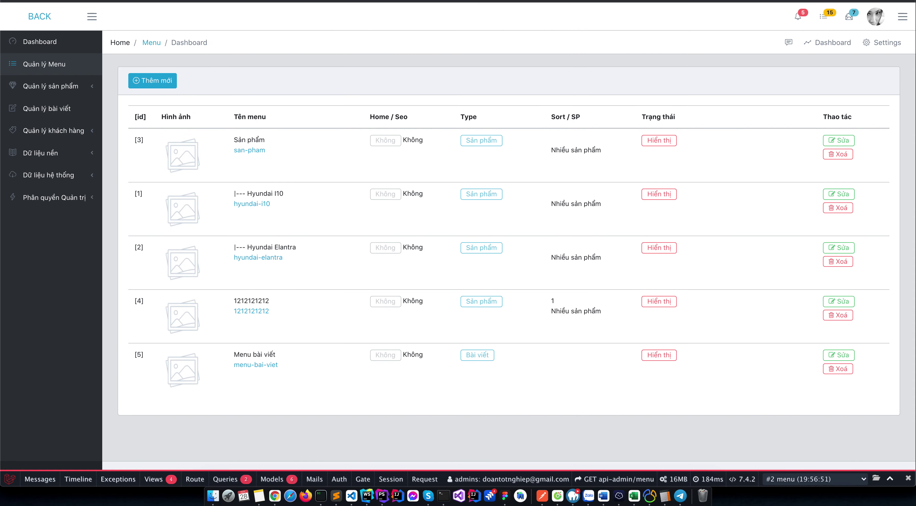
{"action": "left_click", "coordinate": [72, 107]}
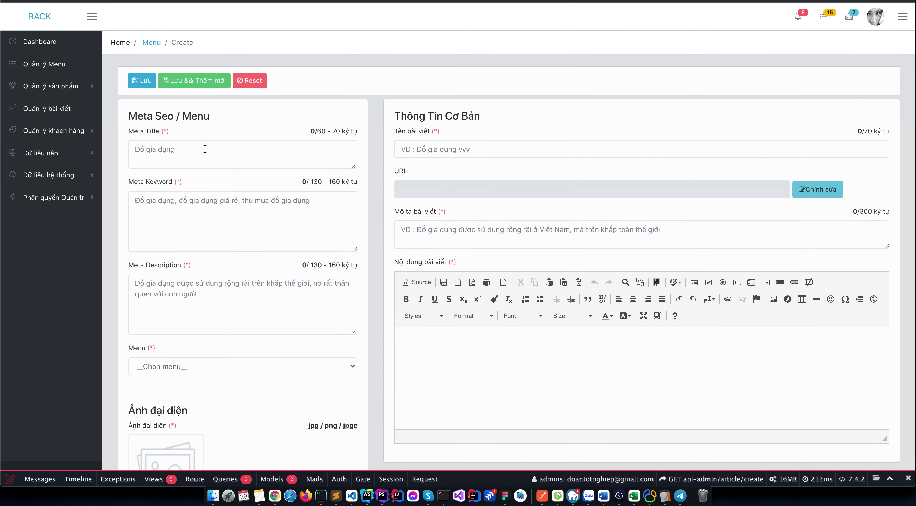
Start a new article with Bài viết hay as its meta title, keyword and description.
{"action": "left_click", "coordinate": [205, 148]}
{"action": "type", "text": "Menu bài viết"}
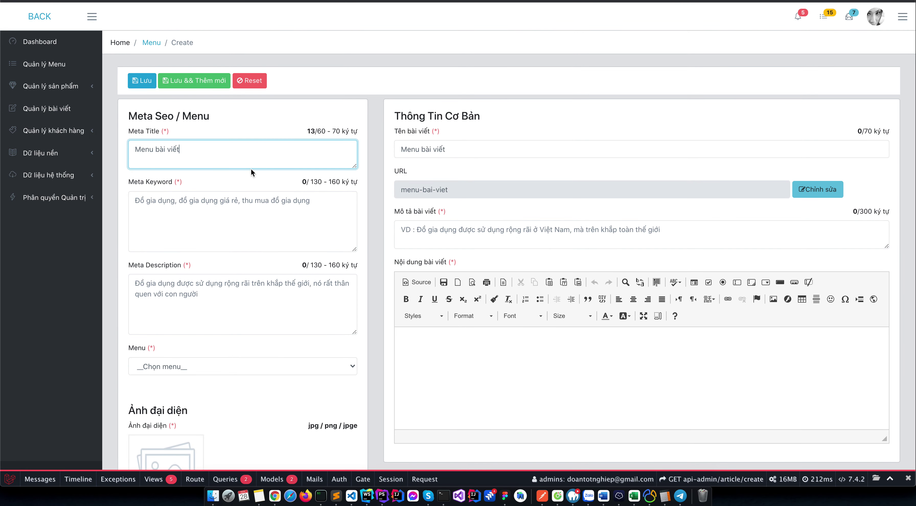
{"action": "type", "text": "B"}
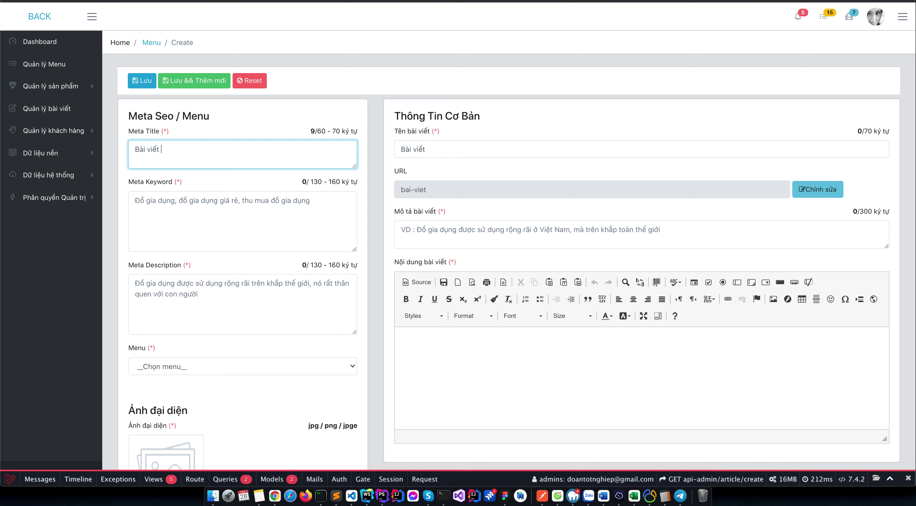
{"action": "left_click", "coordinate": [306, 201]}
{"action": "type", "text": "Bài viết hay"}
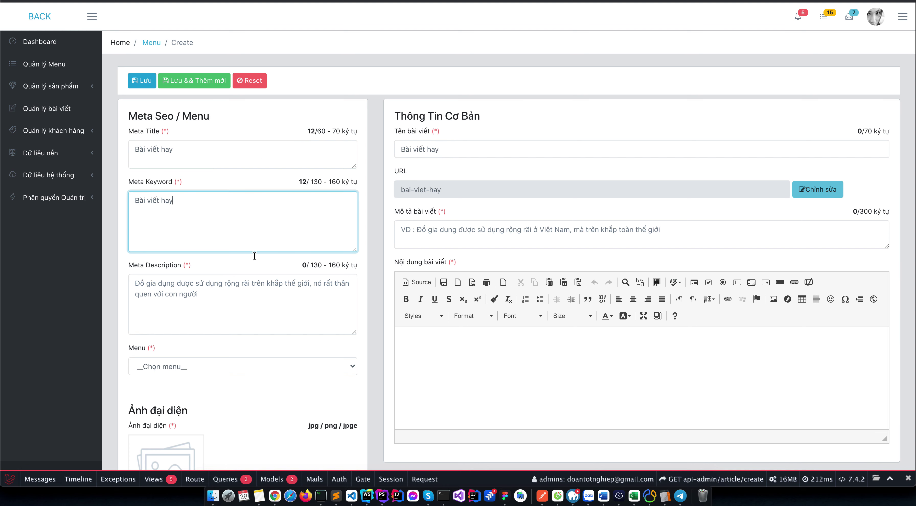
{"action": "left_click", "coordinate": [252, 276]}
{"action": "type", "text": "Bài viết hay"}
Add content 1212121, assign the article to Menu bài viết, and save it.
{"action": "scroll", "coordinate": [488, 211], "scroll_direction": "down", "scroll_amount": 3}
{"action": "left_click", "coordinate": [468, 321]}
{"action": "type", "text": "1212121"}
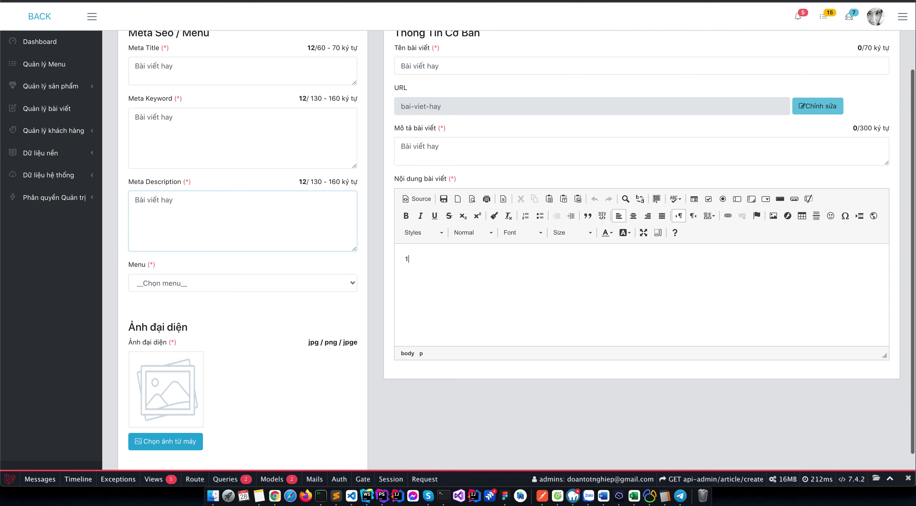
{"action": "left_click", "coordinate": [290, 286]}
{"action": "left_click", "coordinate": [237, 295]}
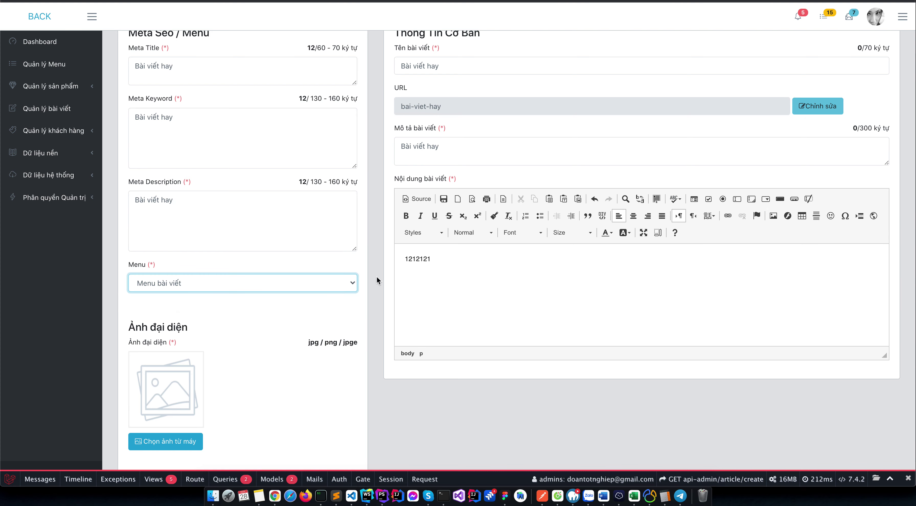
{"action": "scroll", "coordinate": [331, 307], "scroll_direction": "up", "scroll_amount": 3}
{"action": "left_click", "coordinate": [146, 82]}
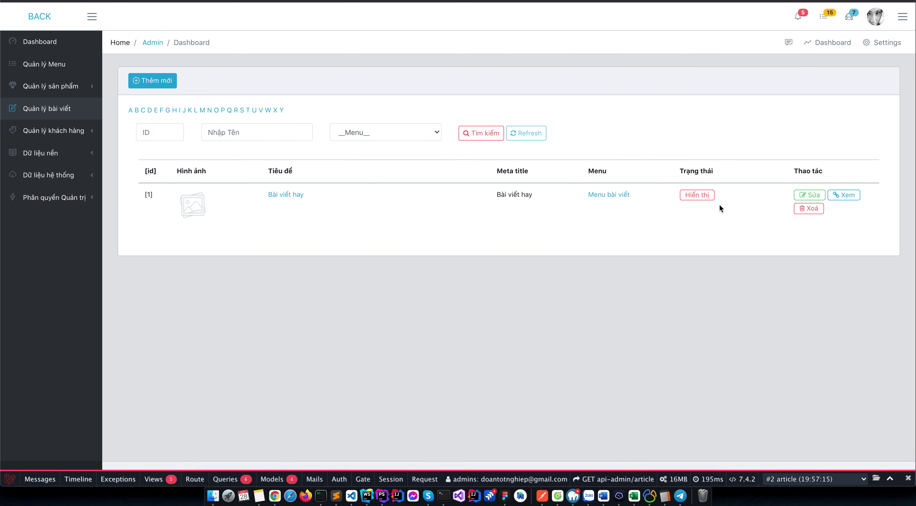
Open the Bài viết hay article from the Menu bài viết page, review it, and return home.
{"action": "key", "text": "ctrl+Tab"}
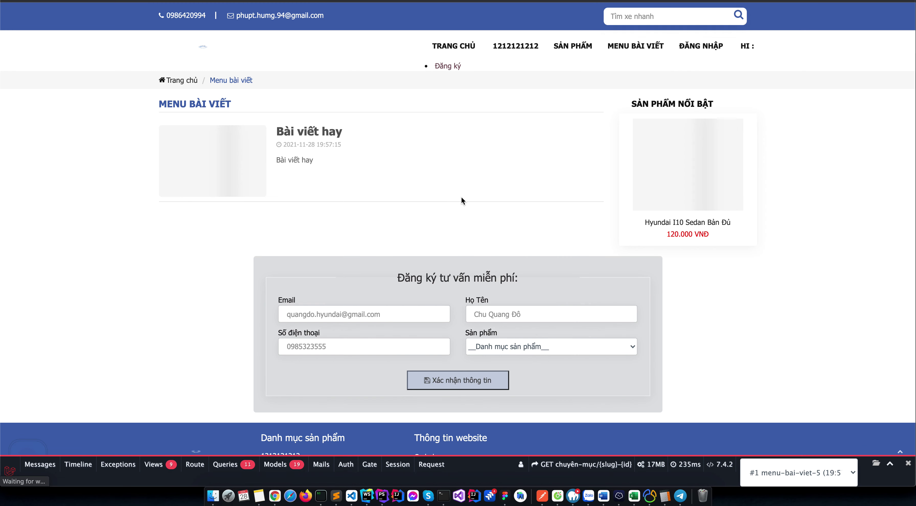
{"action": "left_click", "coordinate": [225, 149]}
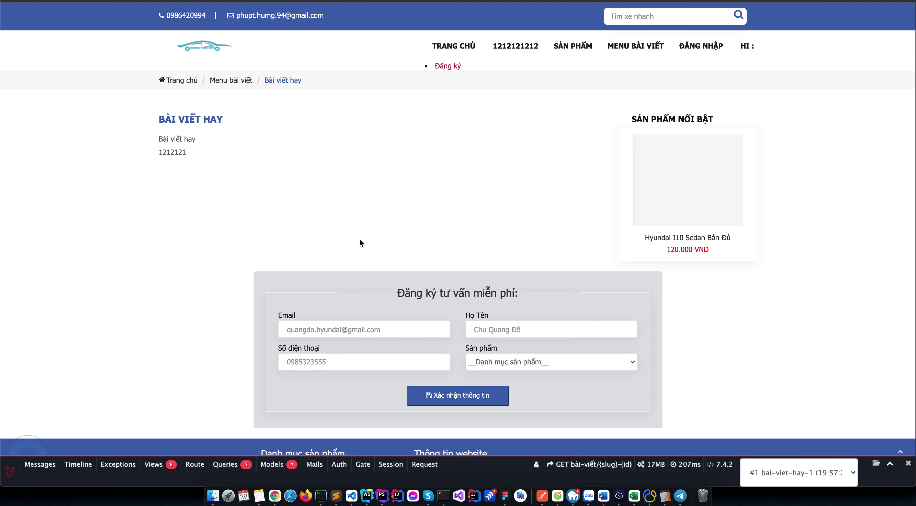
{"action": "scroll", "coordinate": [359, 239], "scroll_direction": "down", "scroll_amount": 2}
{"action": "scroll", "coordinate": [335, 139], "scroll_direction": "up", "scroll_amount": 2}
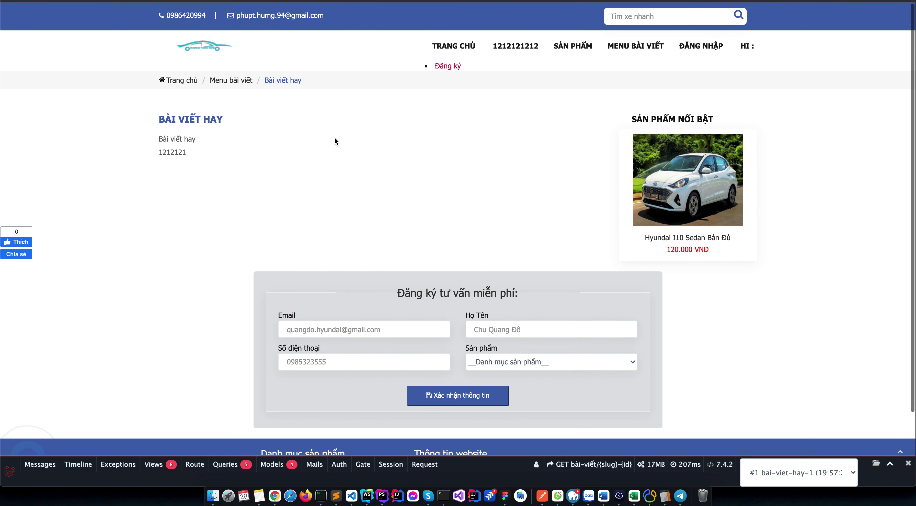
{"action": "scroll", "coordinate": [282, 100], "scroll_direction": "down", "scroll_amount": 2}
{"action": "scroll", "coordinate": [221, 71], "scroll_direction": "up", "scroll_amount": 2}
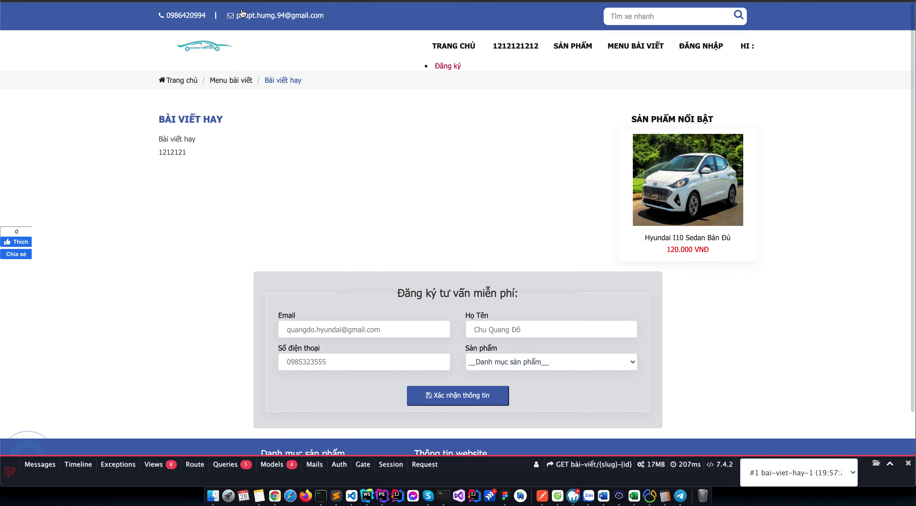
{"action": "left_click", "coordinate": [199, 56]}
Check the Danh sách khách hàng customer list and the still-empty Quản lý Comment list.
{"action": "key", "text": "ctrl+Tab"}
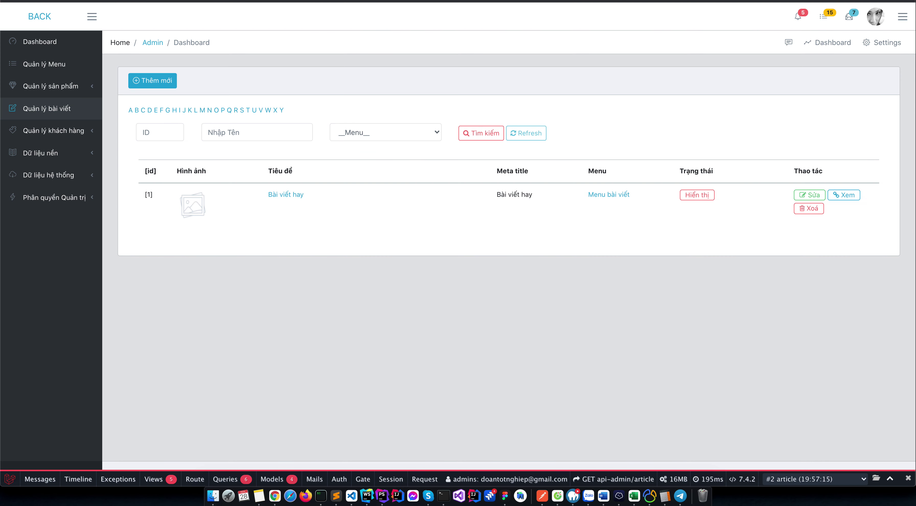
{"action": "left_click", "coordinate": [54, 131]}
{"action": "left_click", "coordinate": [58, 153]}
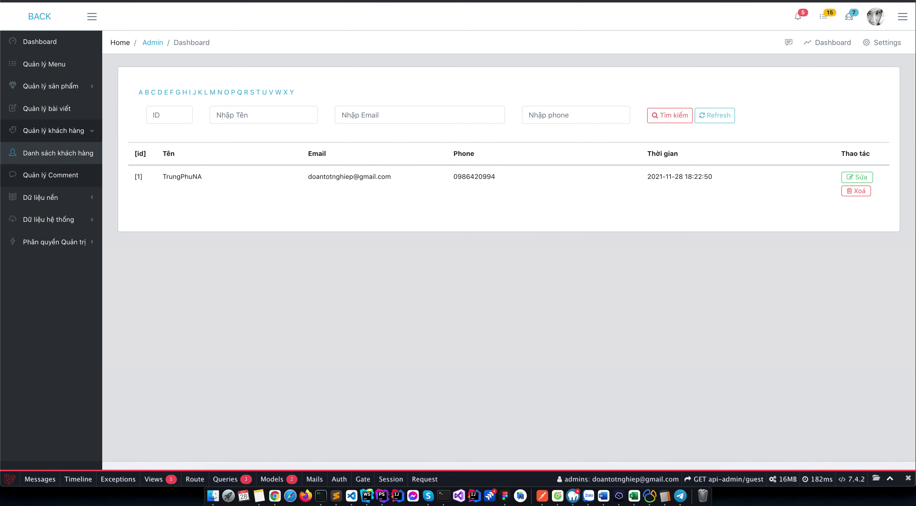
{"action": "left_click", "coordinate": [51, 174]}
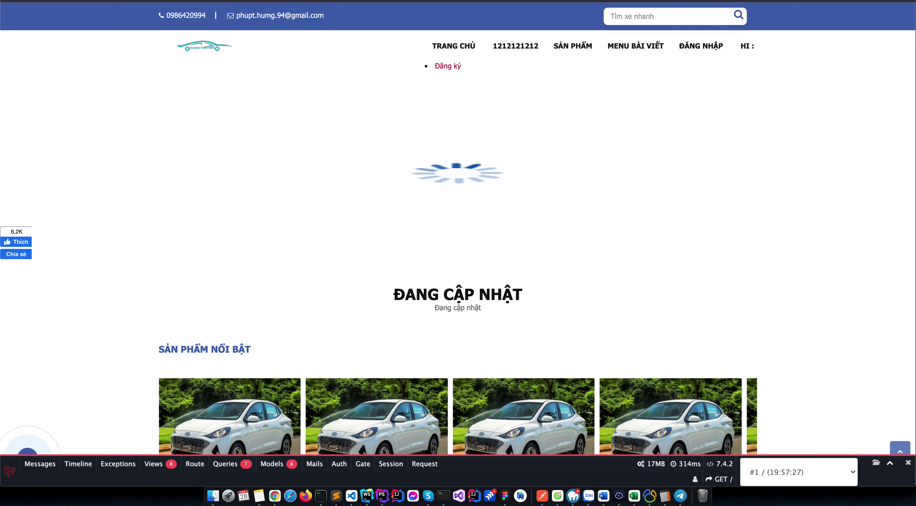
{"action": "scroll", "coordinate": [265, 126], "scroll_direction": "down", "scroll_amount": 10}
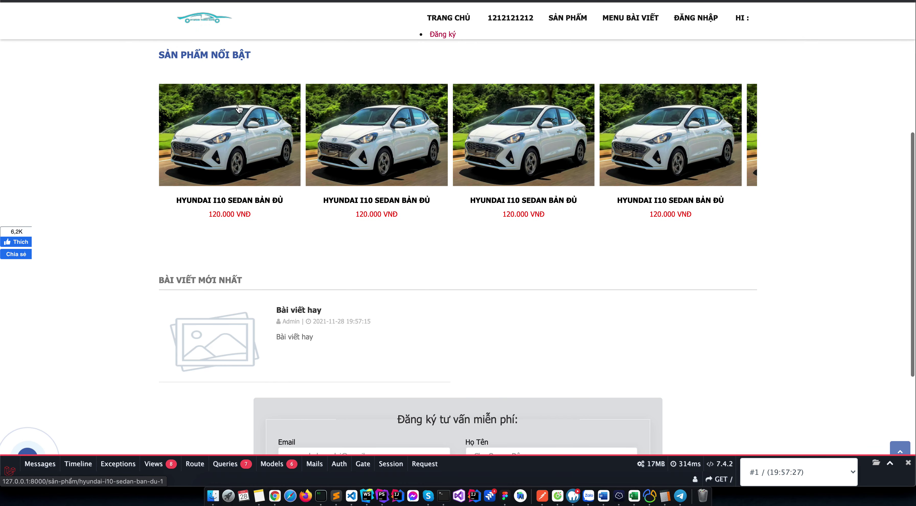
Open the first featured car and follow its 'Đăng nhập để bình luận tại đây' sign-in link.
{"action": "left_click", "coordinate": [244, 114]}
{"action": "scroll", "coordinate": [363, 211], "scroll_direction": "down", "scroll_amount": 10}
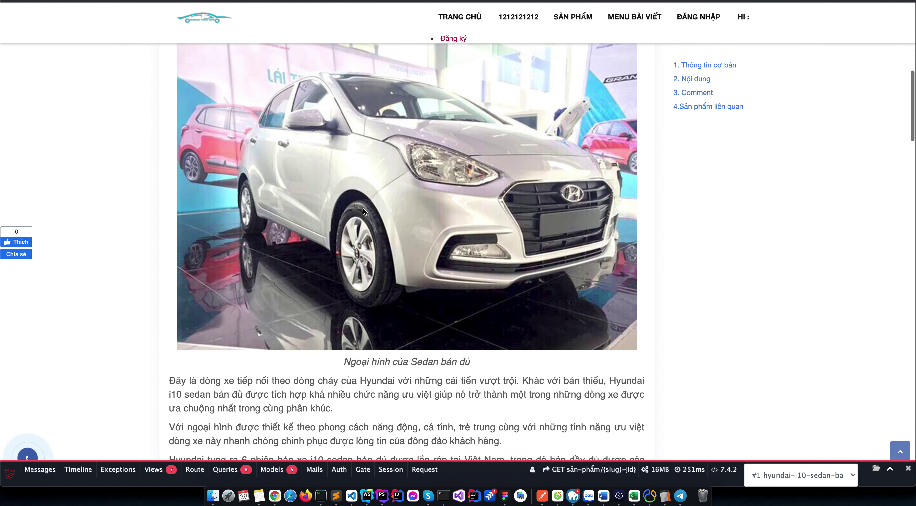
{"action": "scroll", "coordinate": [363, 210], "scroll_direction": "down", "scroll_amount": 15}
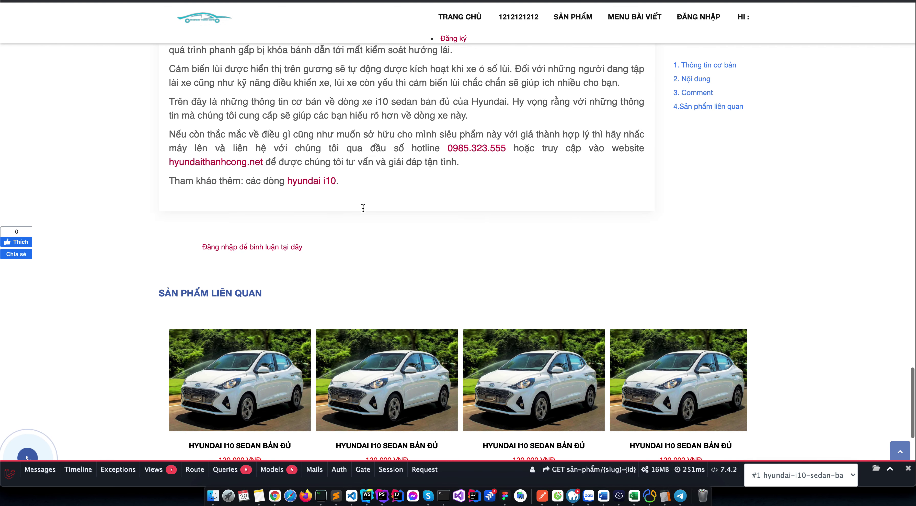
{"action": "scroll", "coordinate": [297, 133], "scroll_direction": "up", "scroll_amount": 3}
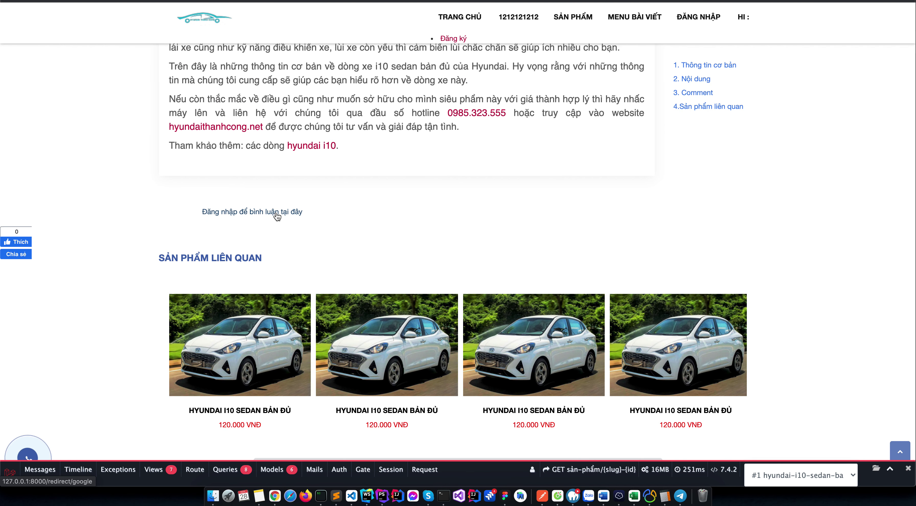
{"action": "left_click", "coordinate": [275, 212]}
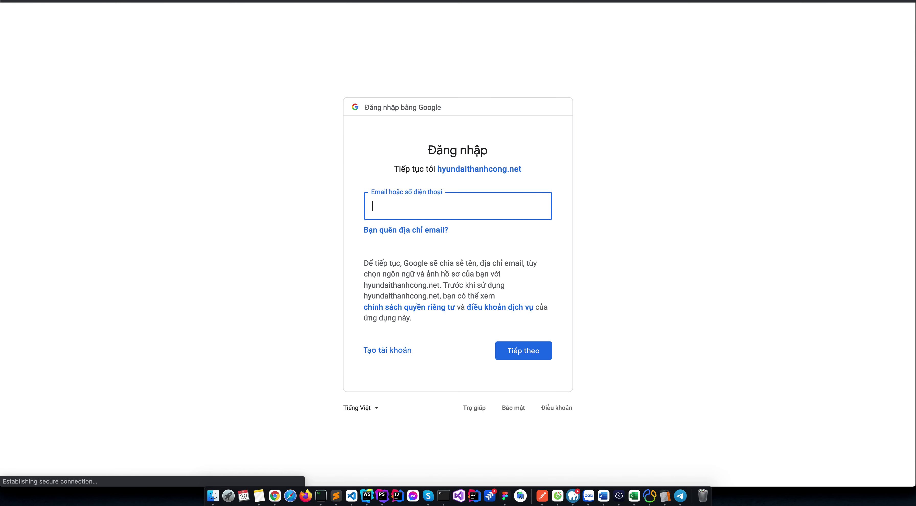
Return to the car page and open the Đăng ký registration form.
{"action": "key", "text": "super+bracketleft"}
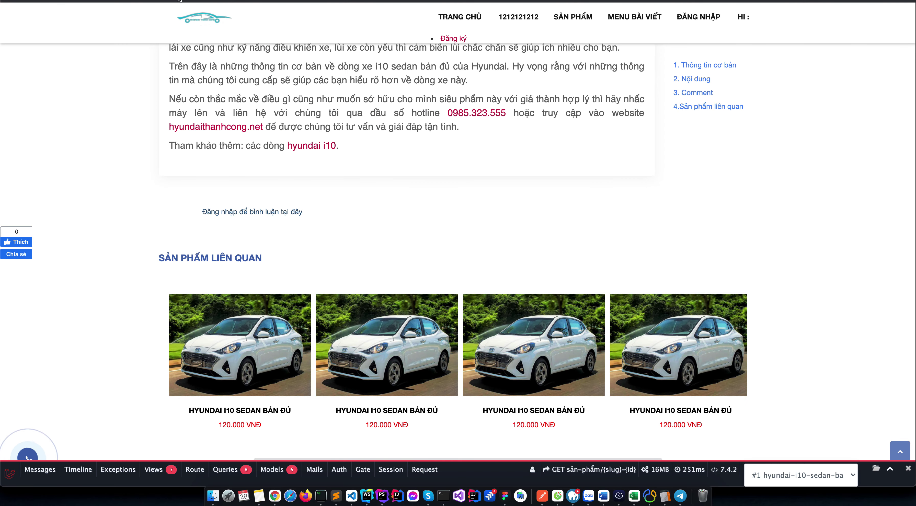
{"action": "scroll", "coordinate": [409, 58], "scroll_direction": "up", "scroll_amount": 20}
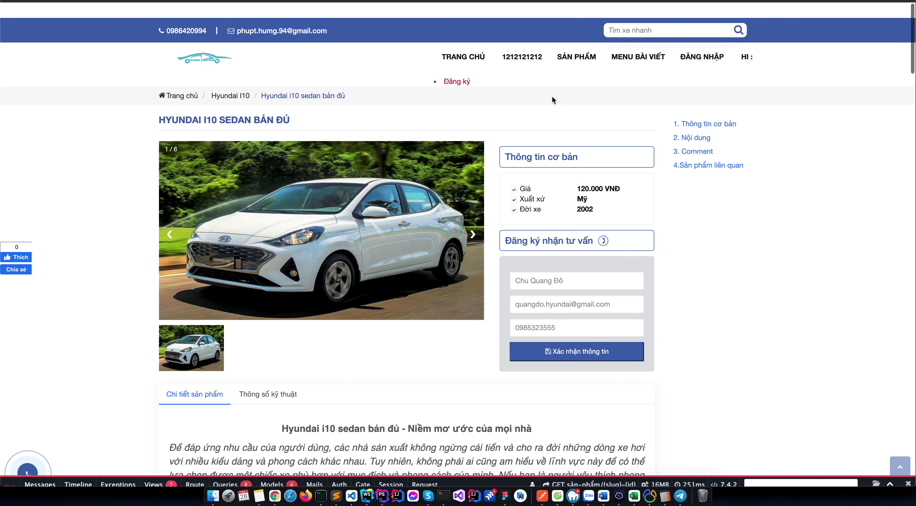
{"action": "left_click", "coordinate": [458, 70]}
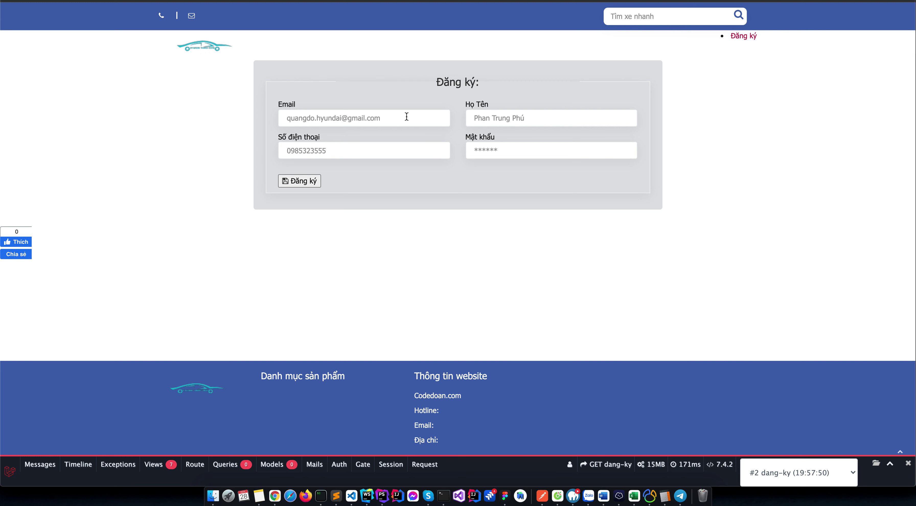
Autofill the email and password from a saved login, adding a 2 to the email.
{"action": "left_click", "coordinate": [407, 117]}
{"action": "left_click", "coordinate": [427, 142]}
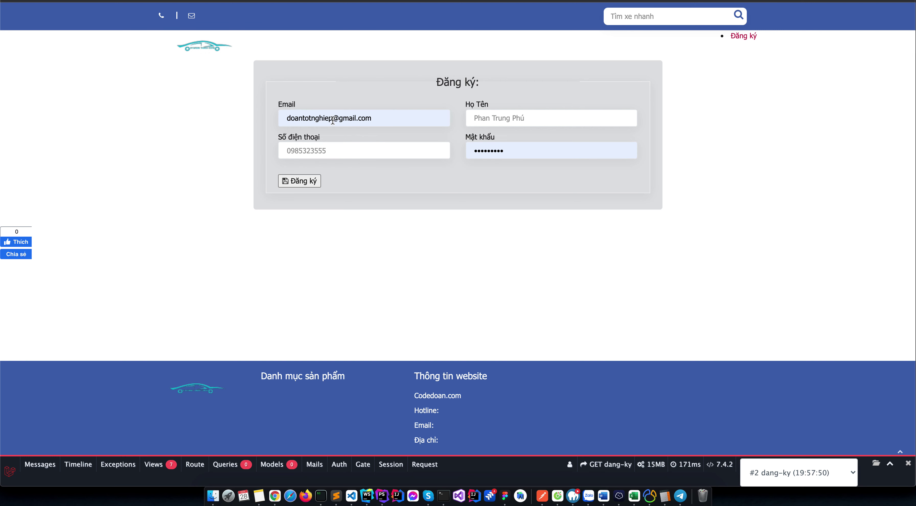
{"action": "left_click", "coordinate": [332, 121]}
{"action": "type", "text": "2"}
{"action": "key", "text": "Tab"}
Autofill the full name and phone, change the phone's last digit to 1, and submit.
{"action": "left_click", "coordinate": [343, 152]}
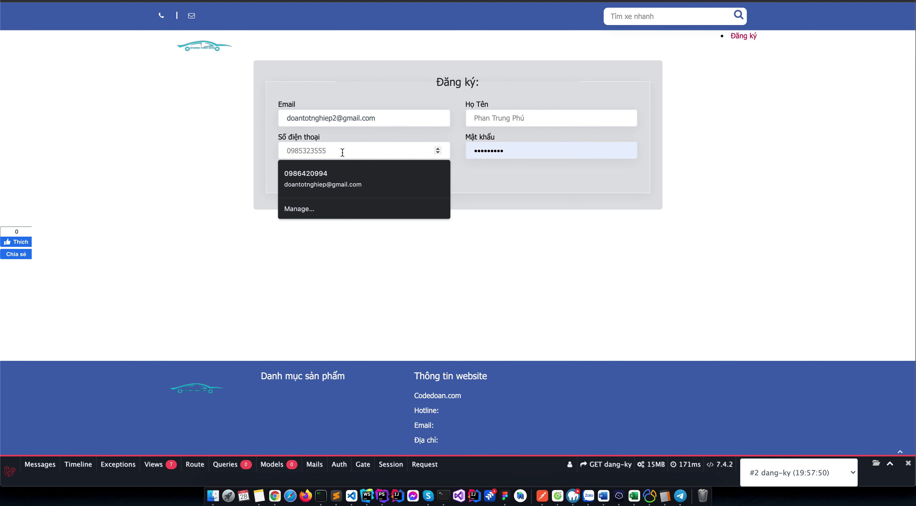
{"action": "left_click", "coordinate": [335, 172]}
{"action": "key", "text": "BackSpace"}
{"action": "type", "text": "1"}
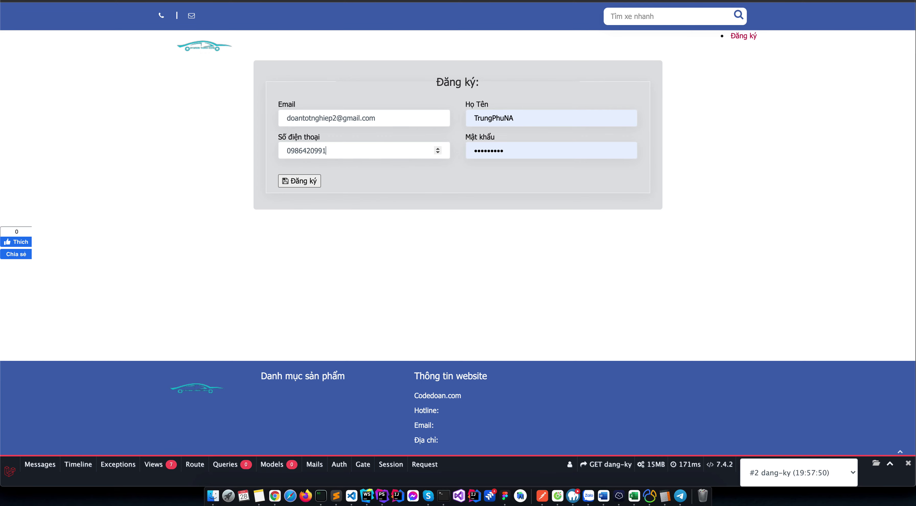
{"action": "left_click", "coordinate": [298, 183]}
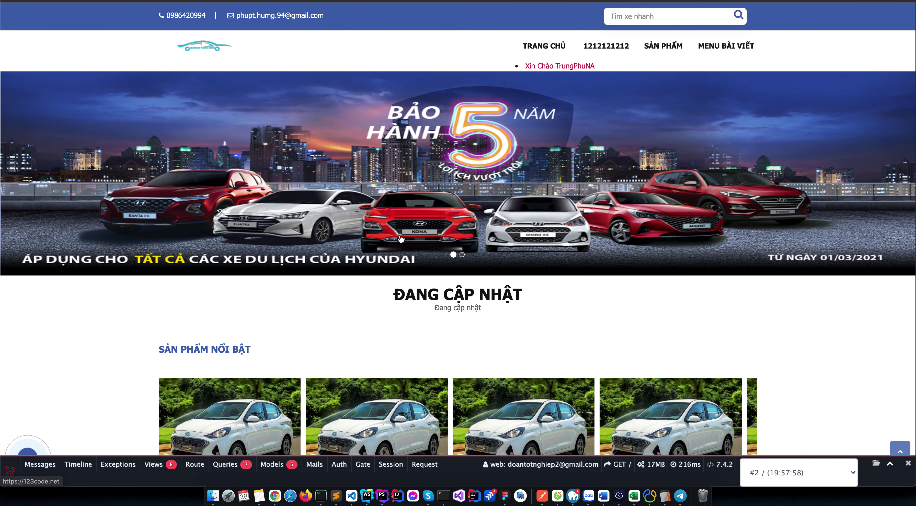
Post the comment 'Đúng là hay quá đi à' on the Hyundai i10 sedan page.
{"action": "scroll", "coordinate": [401, 241], "scroll_direction": "down", "scroll_amount": 10}
{"action": "left_click", "coordinate": [402, 241]}
{"action": "scroll", "coordinate": [506, 246], "scroll_direction": "down", "scroll_amount": 15}
{"action": "scroll", "coordinate": [506, 247], "scroll_direction": "down", "scroll_amount": 15}
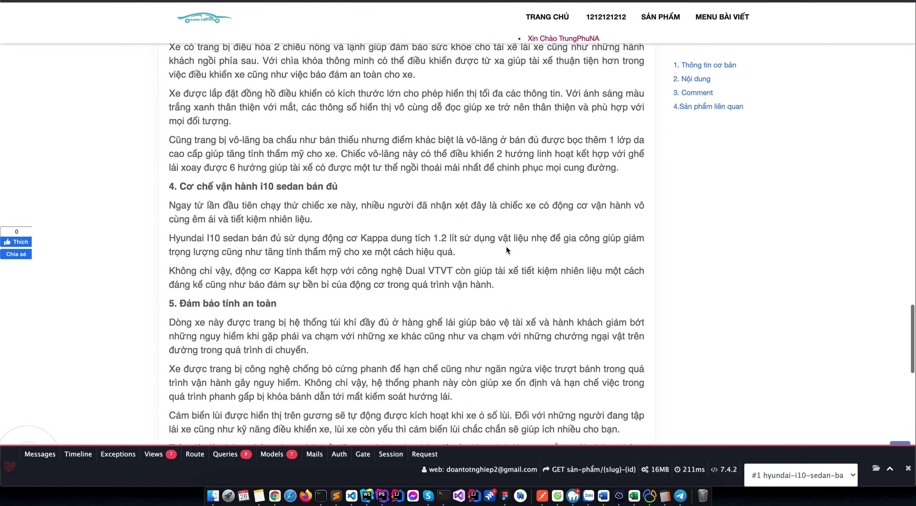
{"action": "left_click", "coordinate": [415, 155]}
{"action": "type", "text": "B"}
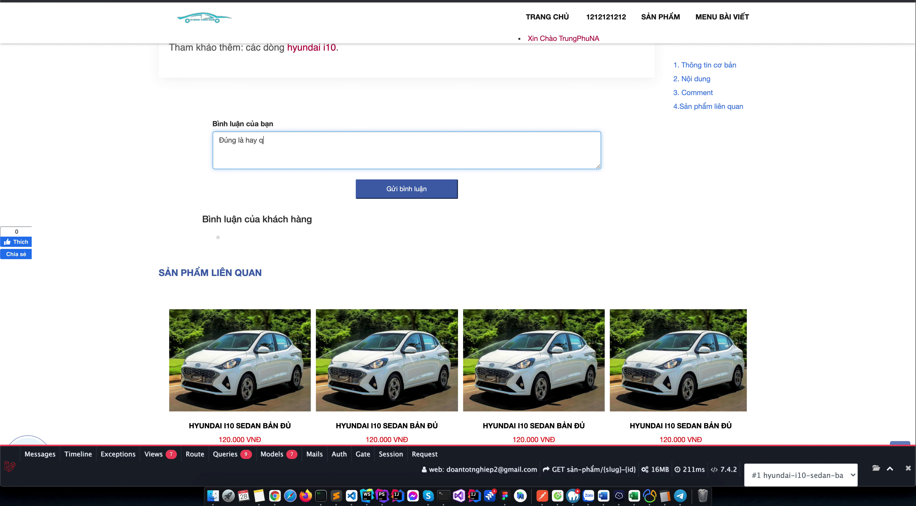
{"action": "left_click", "coordinate": [428, 191]}
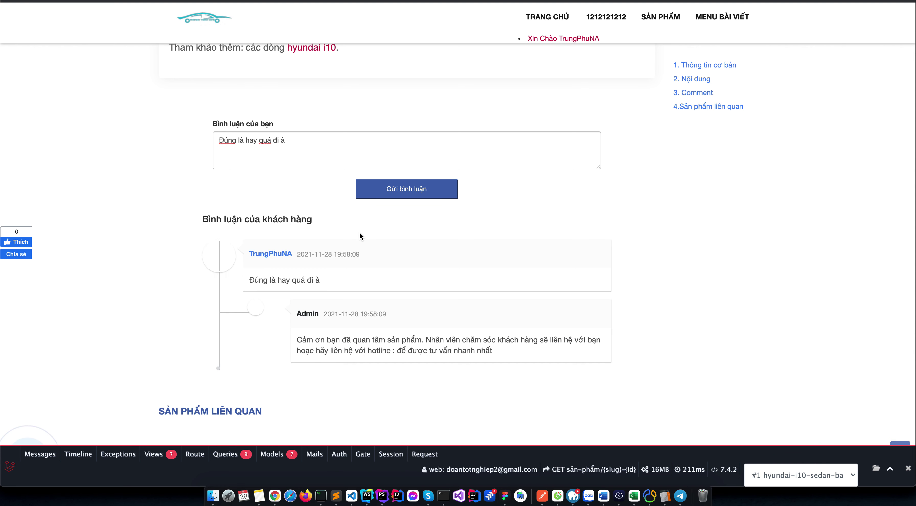
{"action": "key", "text": "ctrl+Up"}
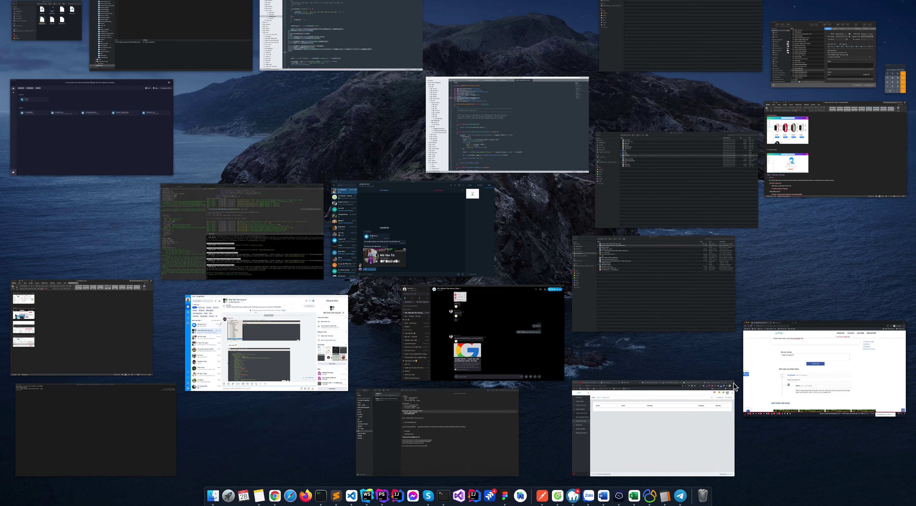
In the admin window, load google.com, switch to the second Google account, and open Gmail.
{"action": "left_click", "coordinate": [671, 433]}
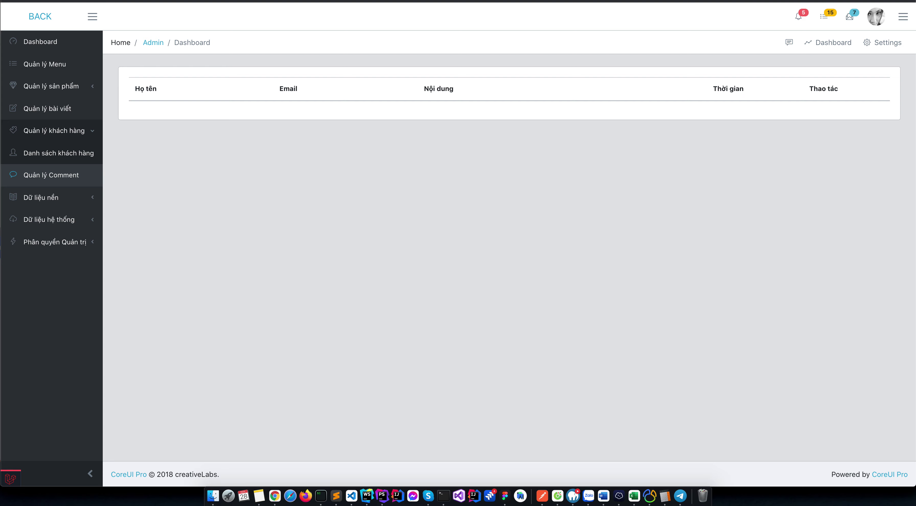
{"action": "key", "text": "super+t"}
{"action": "type", "text": "g"}
{"action": "key", "text": "Return"}
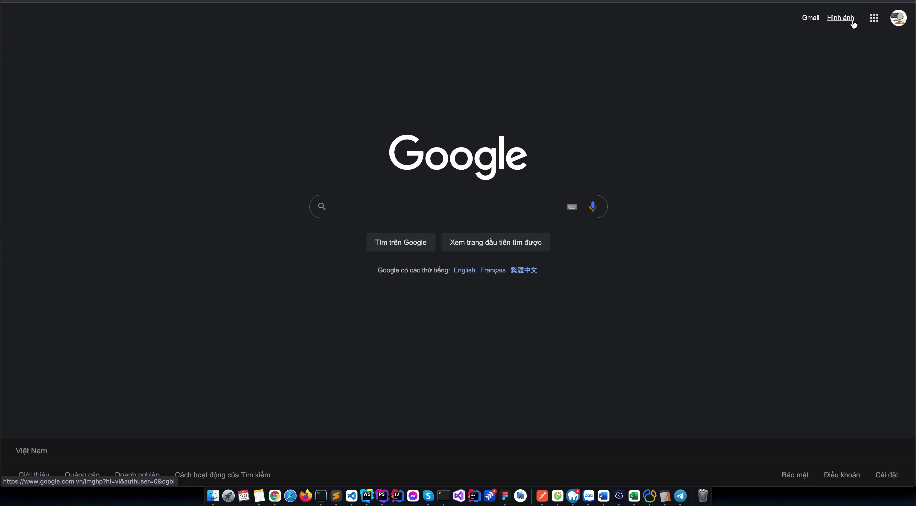
{"action": "left_click", "coordinate": [894, 22]}
{"action": "left_click", "coordinate": [792, 207]}
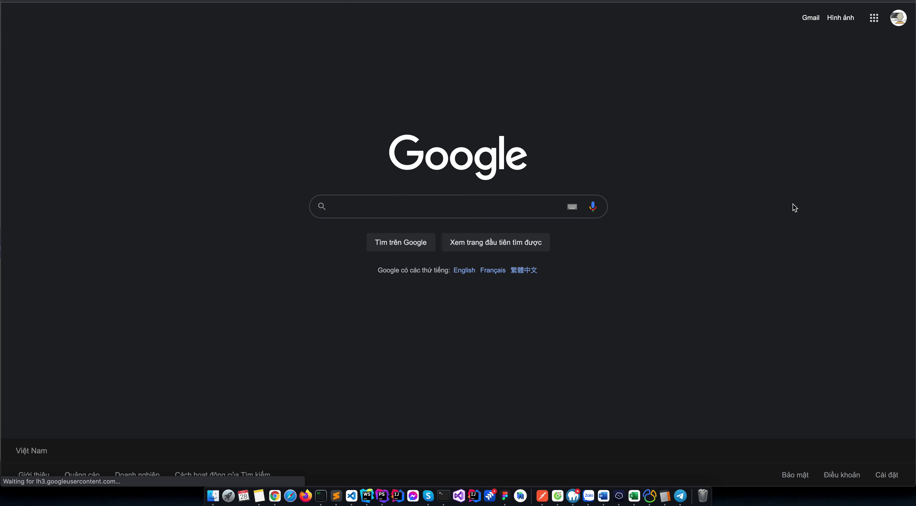
{"action": "left_click", "coordinate": [811, 18]}
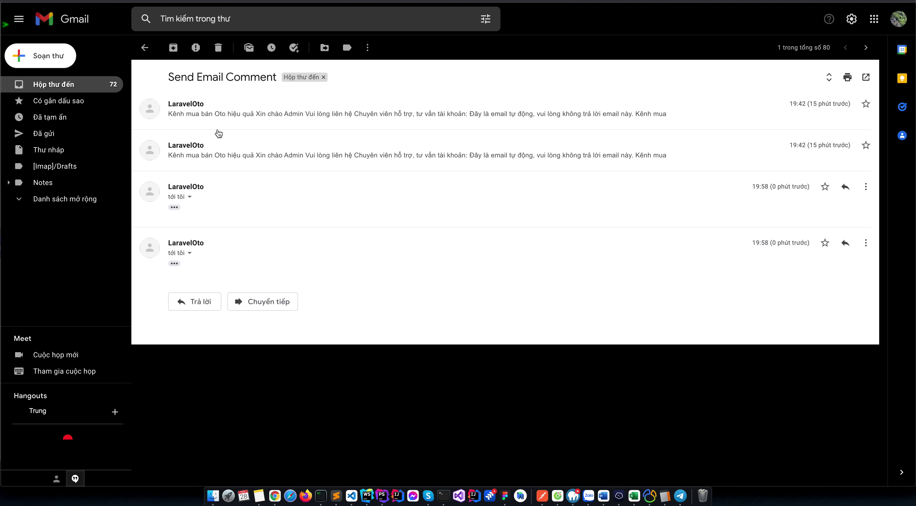
Expand the latest 19:58 LaravelOto email to read its full Kênh mua bán Oto hiệu quả content.
{"action": "left_click", "coordinate": [174, 263]}
{"action": "scroll", "coordinate": [377, 301], "scroll_direction": "down", "scroll_amount": 5}
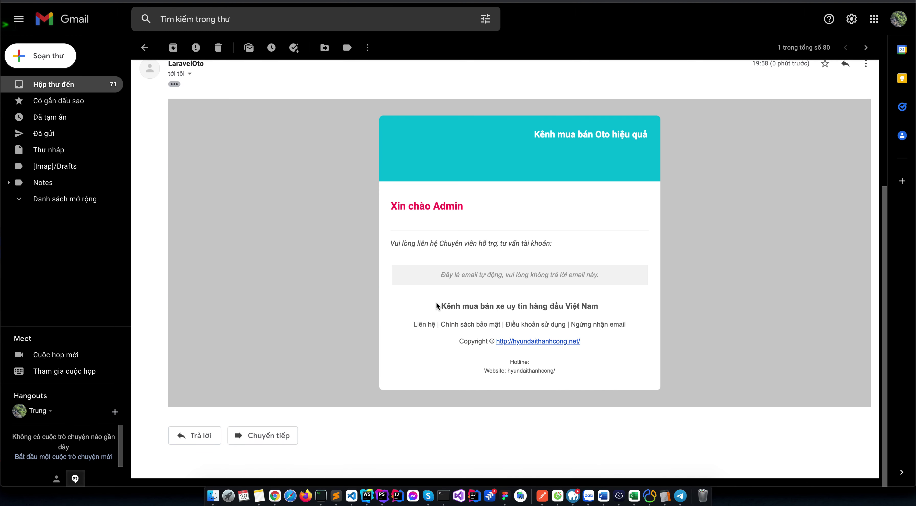
{"action": "left_click_drag", "start_coordinate": [439, 306], "coordinate": [603, 306]}
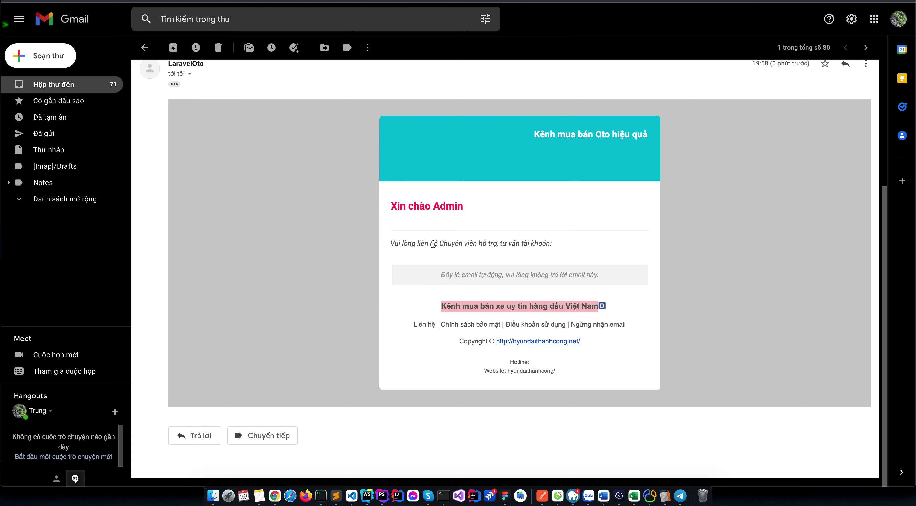
{"action": "left_click", "coordinate": [458, 279]}
{"action": "scroll", "coordinate": [487, 279], "scroll_direction": "up", "scroll_amount": 3}
{"action": "scroll", "coordinate": [485, 319], "scroll_direction": "down", "scroll_amount": 3}
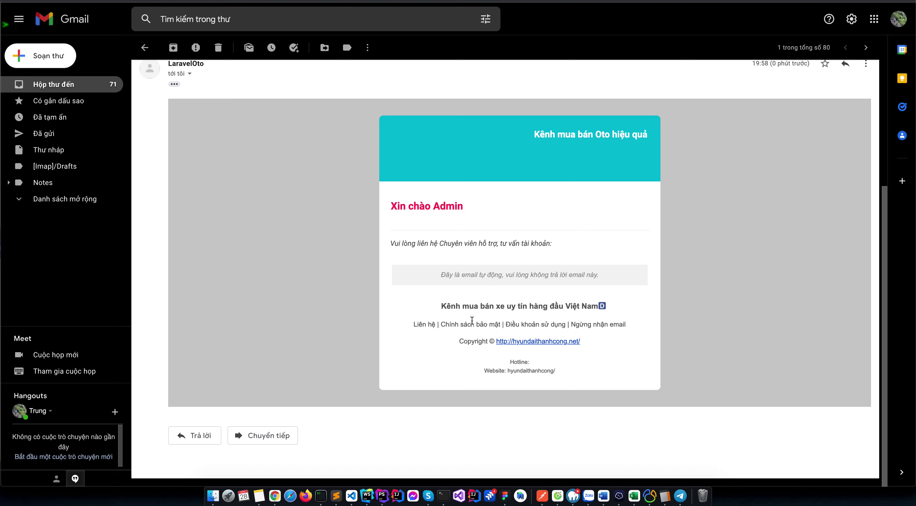
{"action": "key", "text": "ctrl+Up"}
Send a Hyundai i10 consultation request with the autofilled name and e-mail plus the phone number.
{"action": "left_click", "coordinate": [786, 404]}
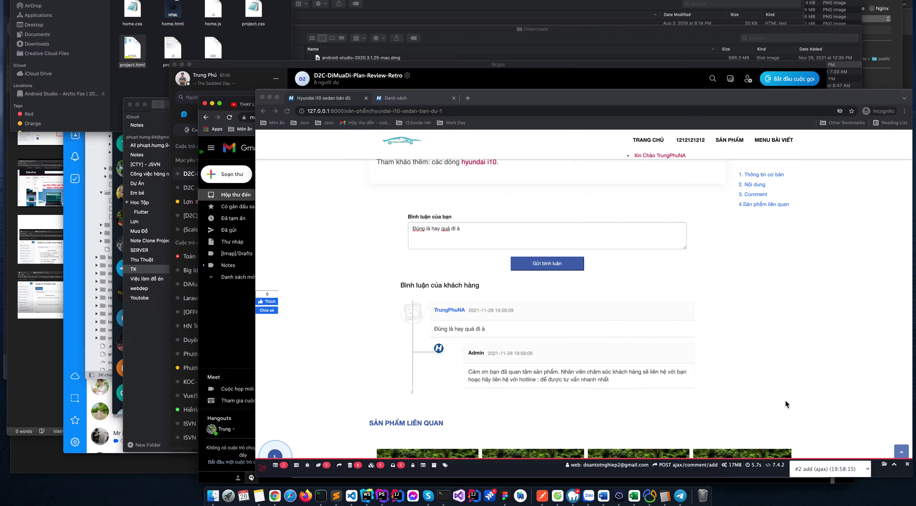
{"action": "scroll", "coordinate": [288, 348], "scroll_direction": "down", "scroll_amount": 15}
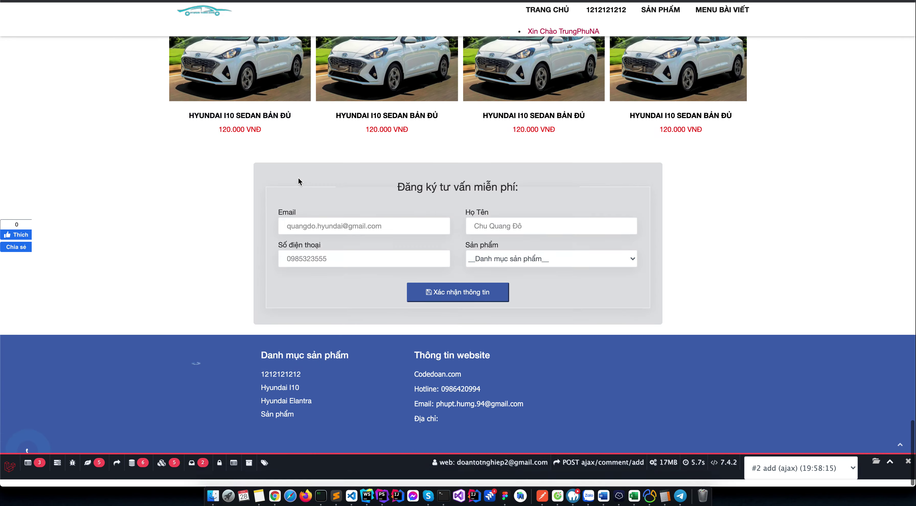
{"action": "scroll", "coordinate": [299, 171], "scroll_direction": "up", "scroll_amount": 15}
{"action": "scroll", "coordinate": [300, 171], "scroll_direction": "up", "scroll_amount": 15}
{"action": "scroll", "coordinate": [532, 181], "scroll_direction": "down", "scroll_amount": 5}
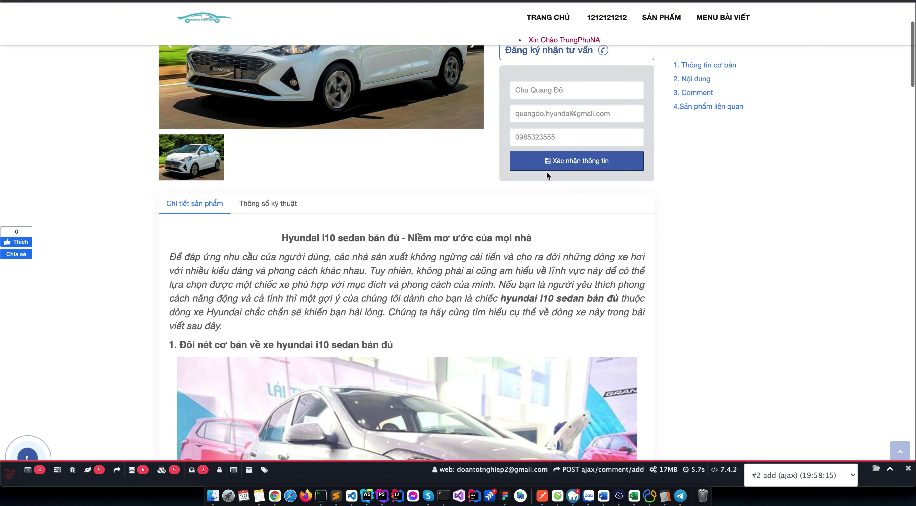
{"action": "left_click", "coordinate": [555, 89]}
{"action": "left_click", "coordinate": [555, 128]}
{"action": "left_click", "coordinate": [550, 131]}
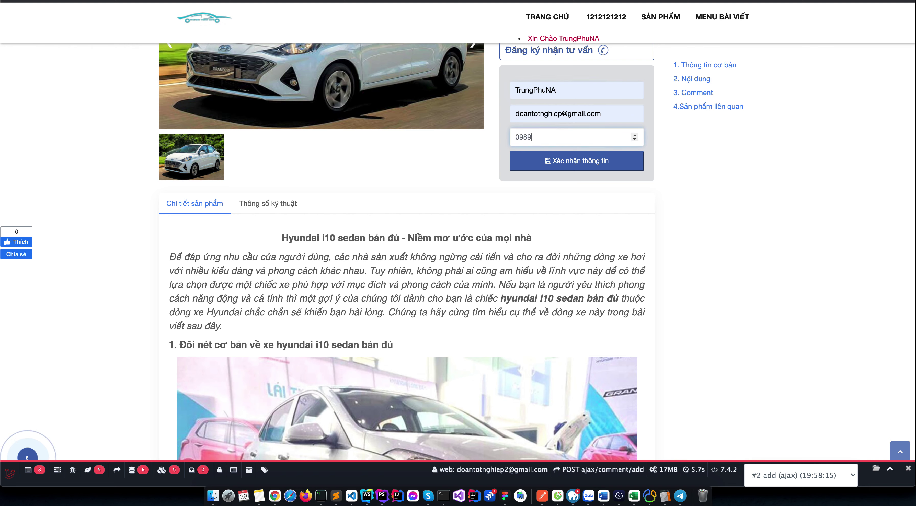
{"action": "left_click", "coordinate": [568, 164]}
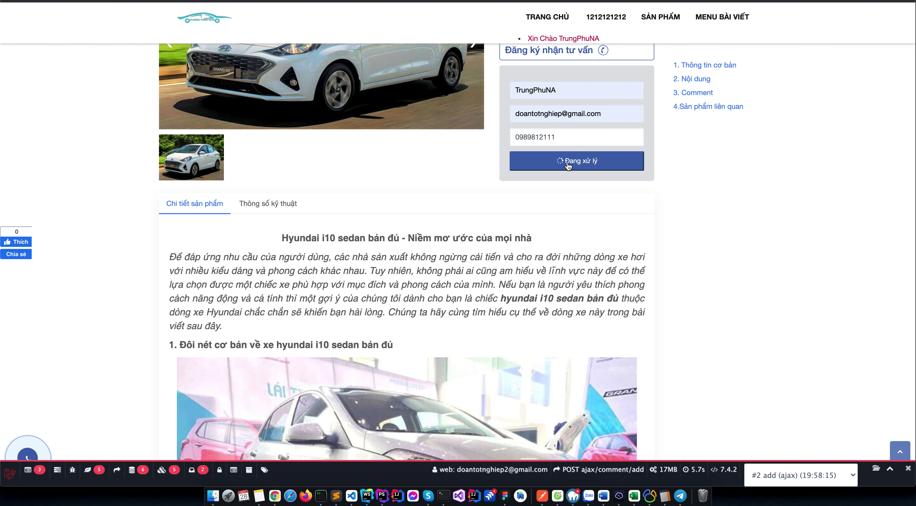
{"action": "scroll", "coordinate": [561, 209], "scroll_direction": "up", "scroll_amount": 1}
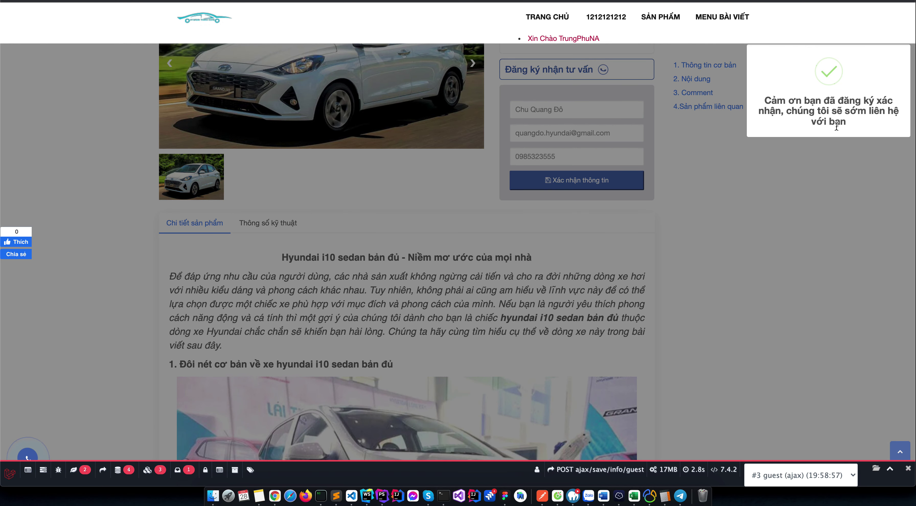
Dismiss the success message and expand Dữ liệu hệ thống in the admin sidebar.
{"action": "left_click", "coordinate": [800, 221]}
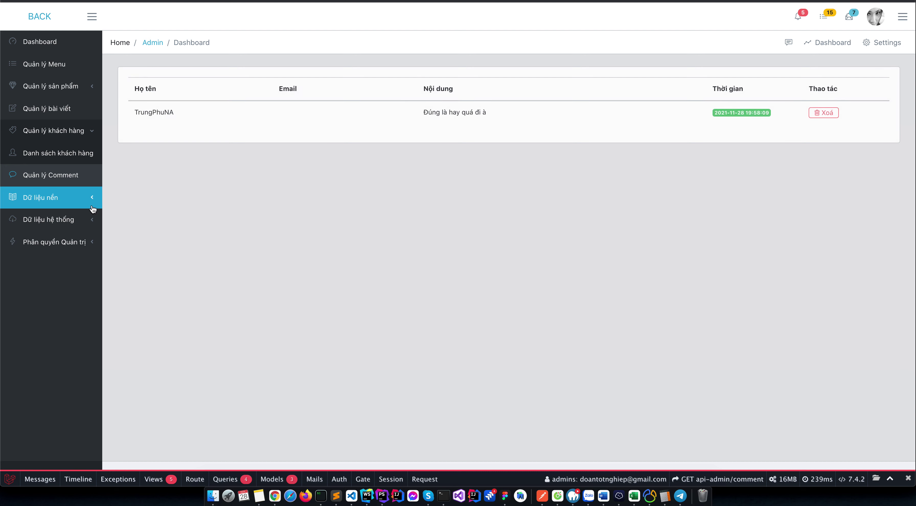
{"action": "left_click", "coordinate": [81, 218]}
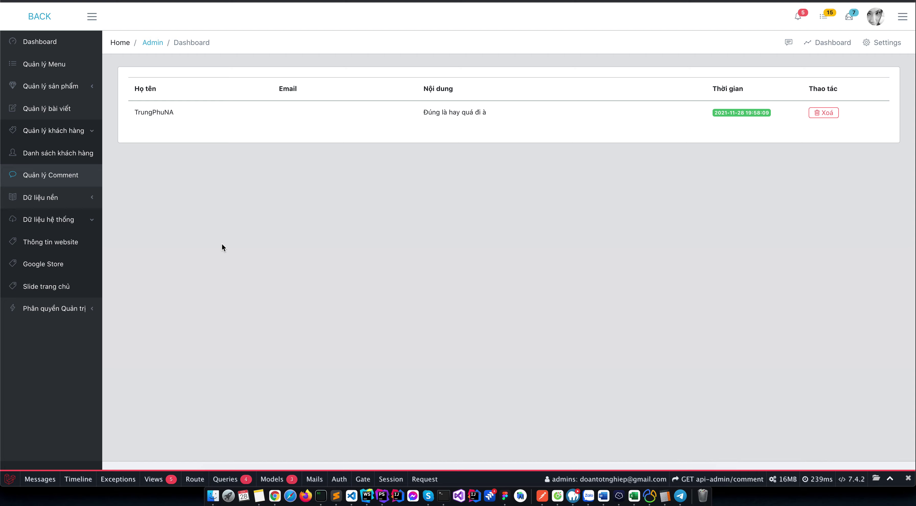
{"action": "key", "text": "ctrl+Up"}
Open the 'Có 1 khách hàng đăng ký tư vấn' email from the Gmail inbox.
{"action": "left_click", "coordinate": [630, 392]}
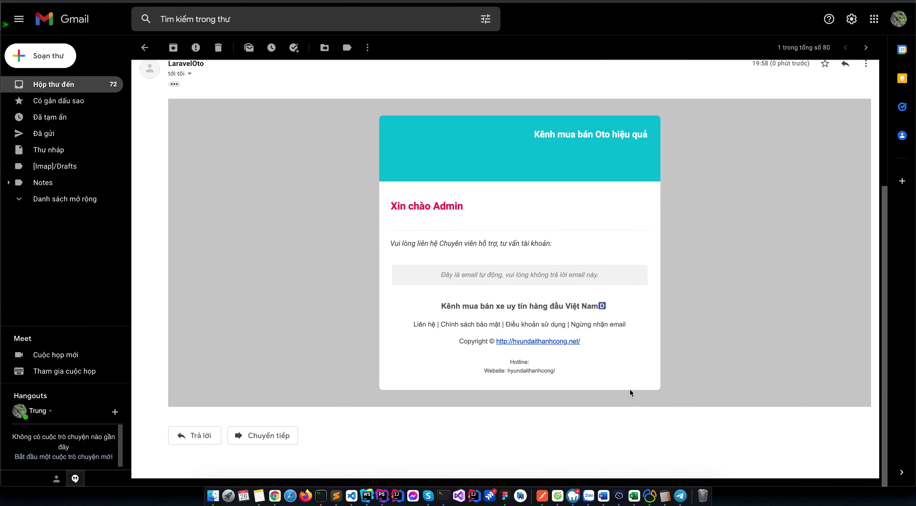
{"action": "left_click", "coordinate": [78, 89]}
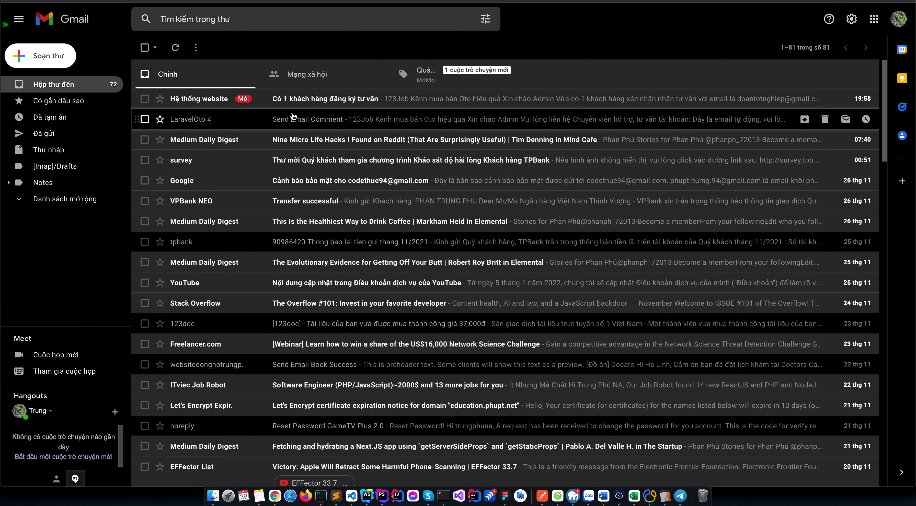
{"action": "left_click", "coordinate": [306, 99]}
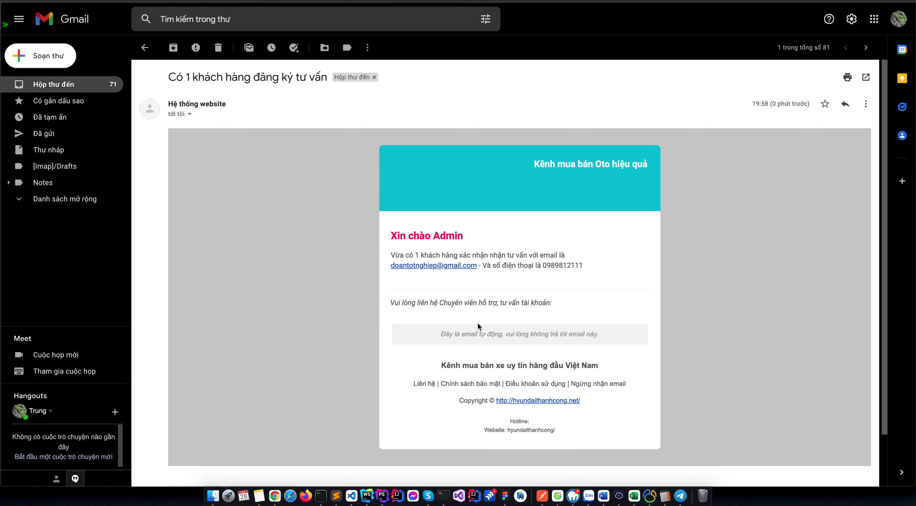
Open the QL Admin list of admin accounts under Phân quyền Quản trị.
{"action": "key", "text": "ctrl+Up"}
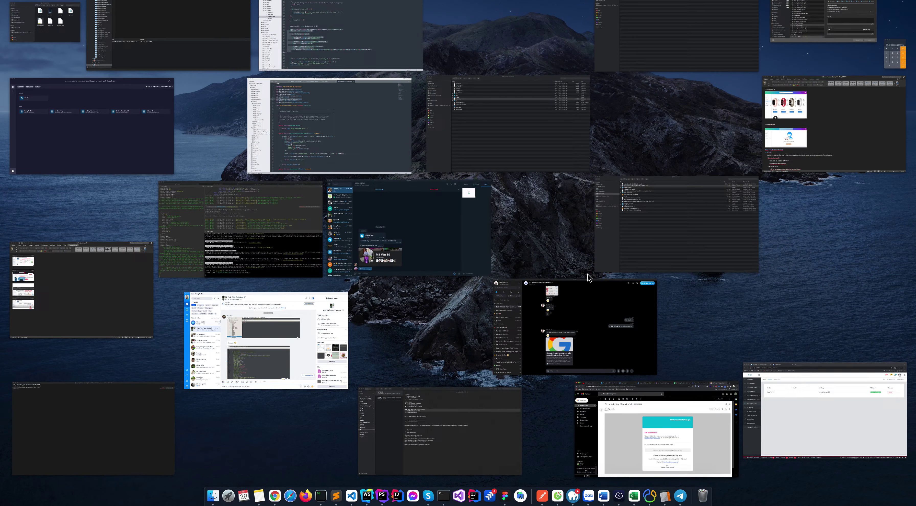
{"action": "left_click", "coordinate": [780, 382]}
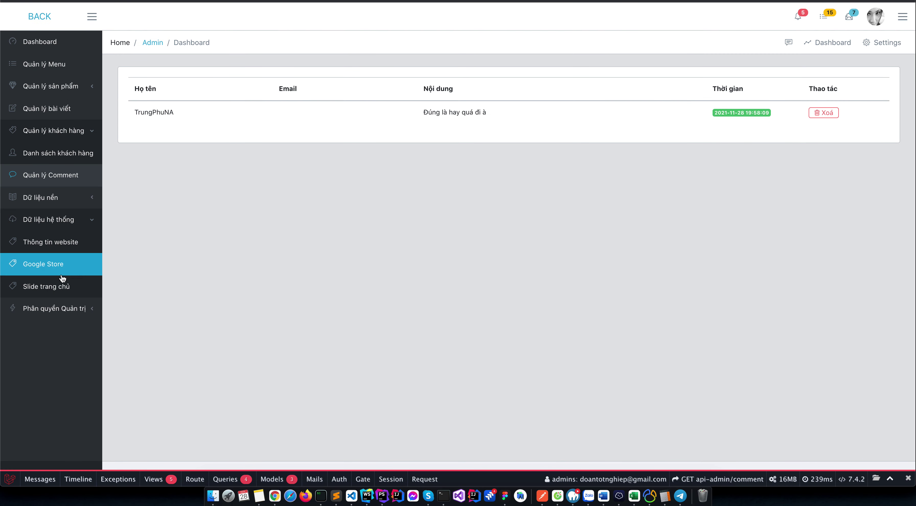
{"action": "left_click", "coordinate": [71, 308]}
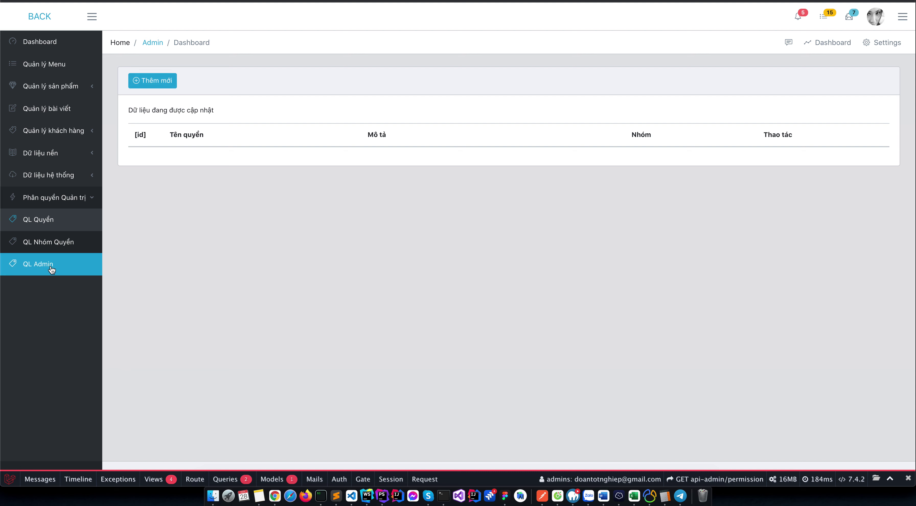
{"action": "left_click", "coordinate": [55, 276]}
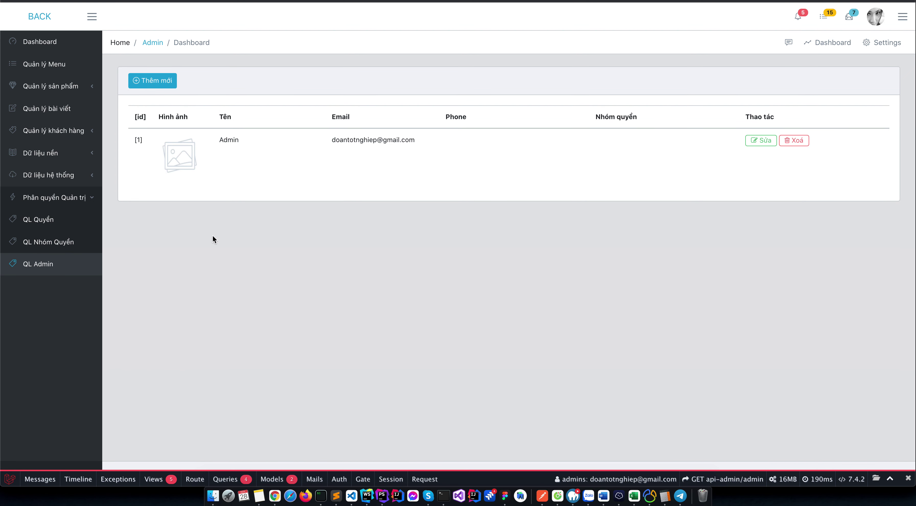
Review the Thông tin website settings, then open the Slide trang chủ list.
{"action": "left_click", "coordinate": [63, 172]}
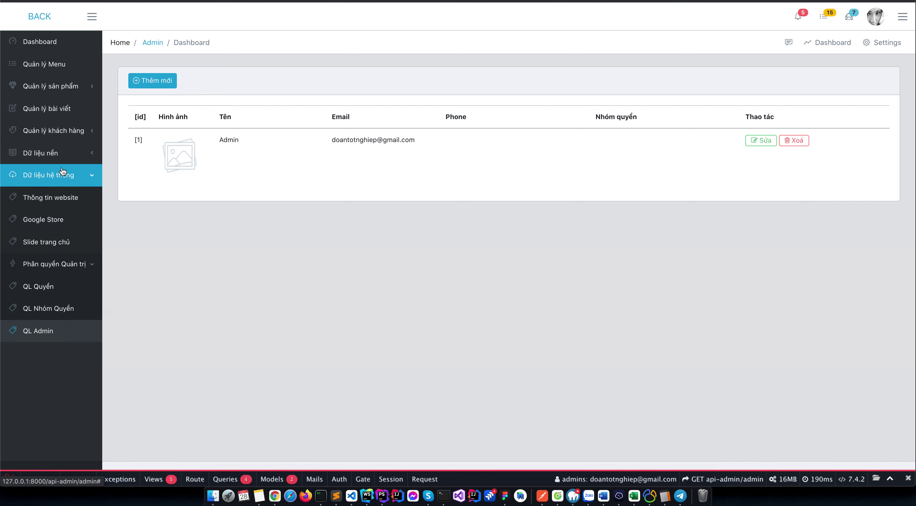
{"action": "left_click", "coordinate": [67, 196]}
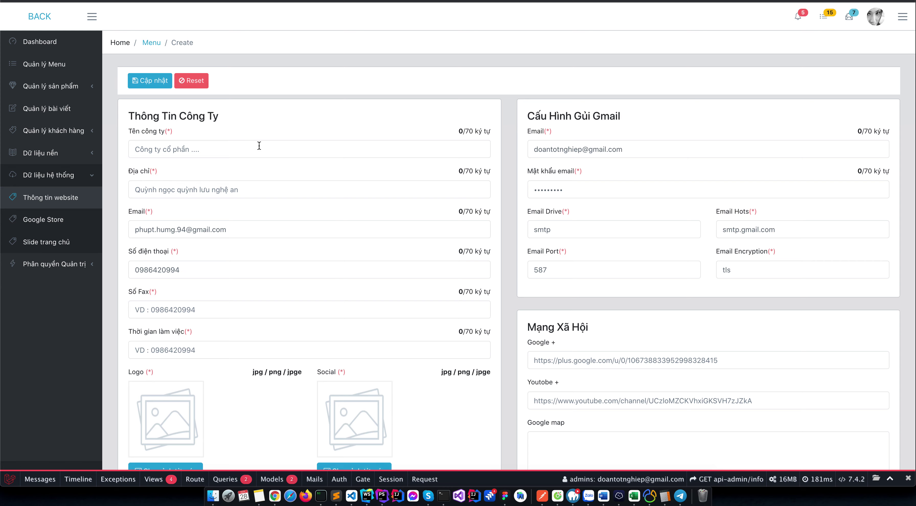
{"action": "scroll", "coordinate": [355, 180], "scroll_direction": "down", "scroll_amount": 10}
{"action": "scroll", "coordinate": [386, 153], "scroll_direction": "up", "scroll_amount": 10}
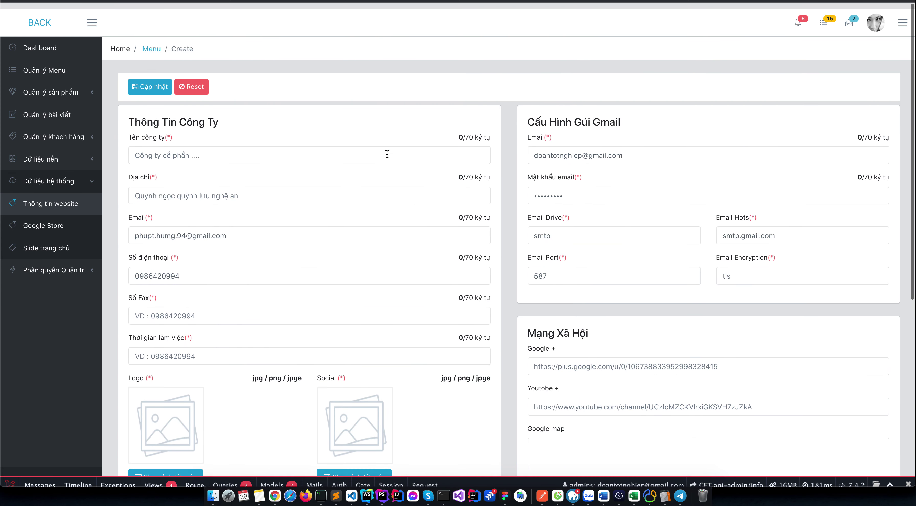
{"action": "left_click", "coordinate": [71, 236]}
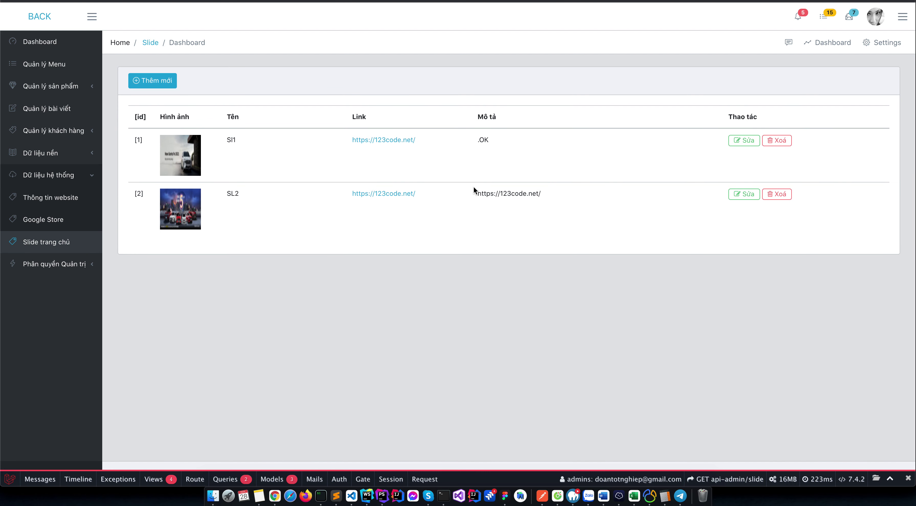
Review the car site's home page banner, products and consultation form, then expand admin's Quản lý khách hàng.
{"action": "key", "text": "ctrl+Tab"}
{"action": "scroll", "coordinate": [201, 129], "scroll_direction": "up", "scroll_amount": 5}
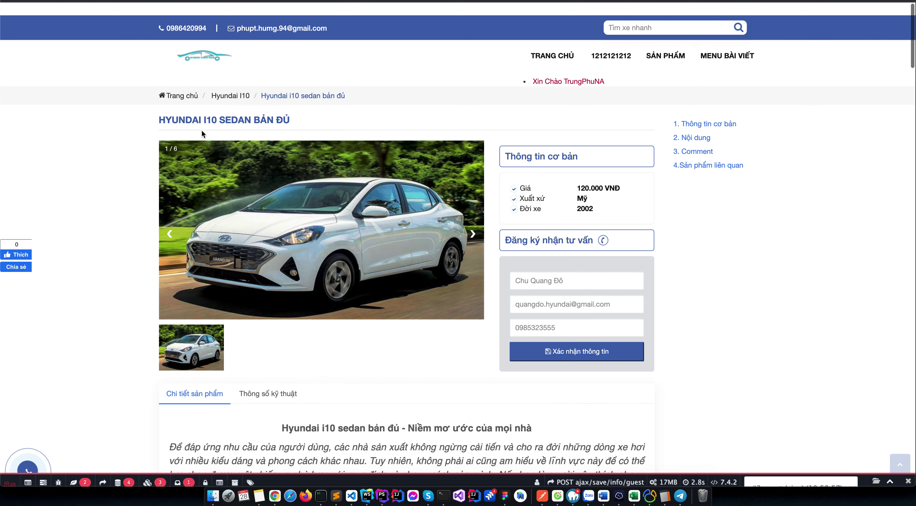
{"action": "left_click", "coordinate": [209, 50]}
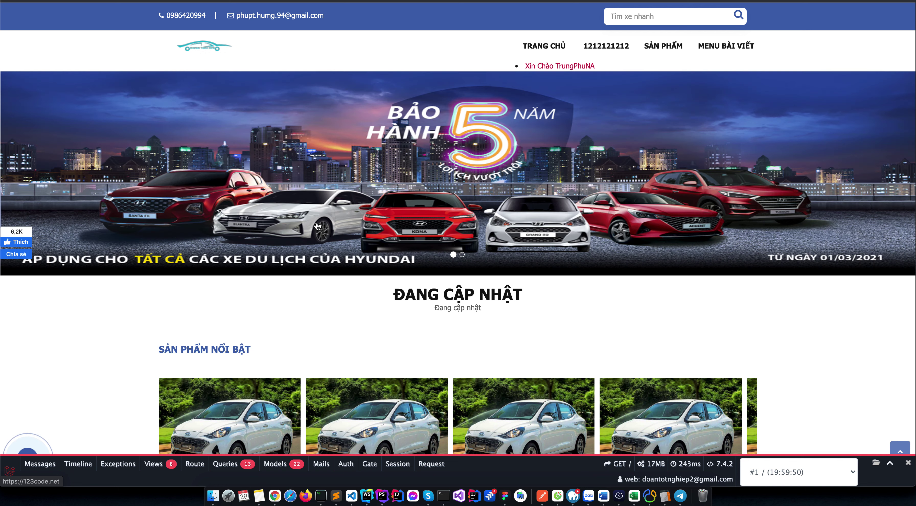
{"action": "scroll", "coordinate": [135, 182], "scroll_direction": "down", "scroll_amount": 10}
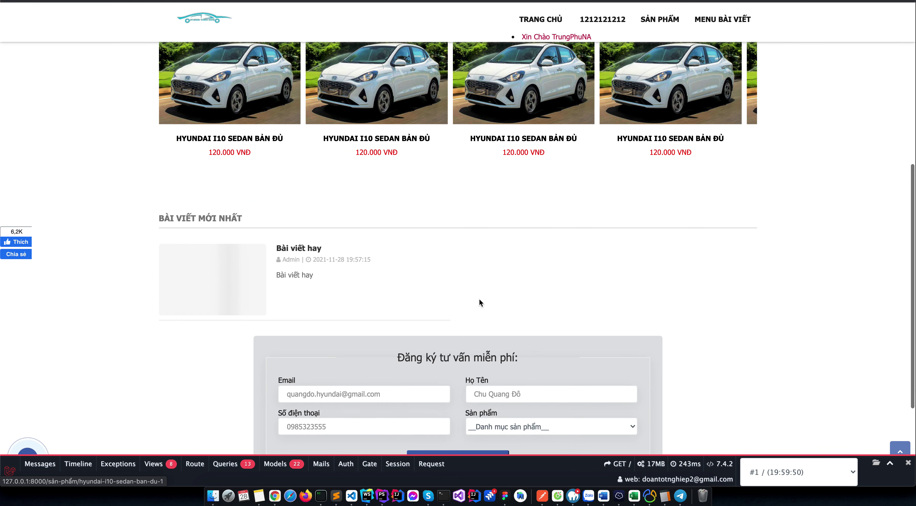
{"action": "scroll", "coordinate": [232, 126], "scroll_direction": "up", "scroll_amount": 4}
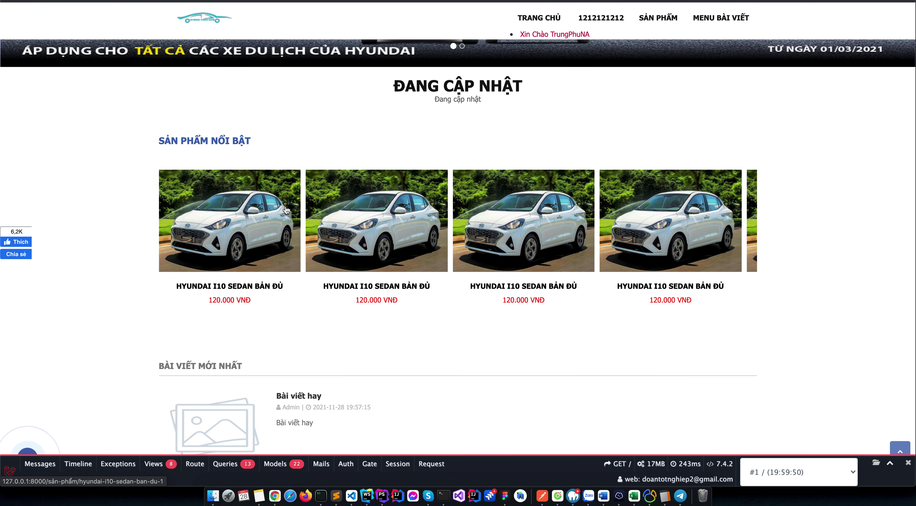
{"action": "scroll", "coordinate": [381, 261], "scroll_direction": "down", "scroll_amount": 4}
{"action": "scroll", "coordinate": [381, 259], "scroll_direction": "down", "scroll_amount": 3}
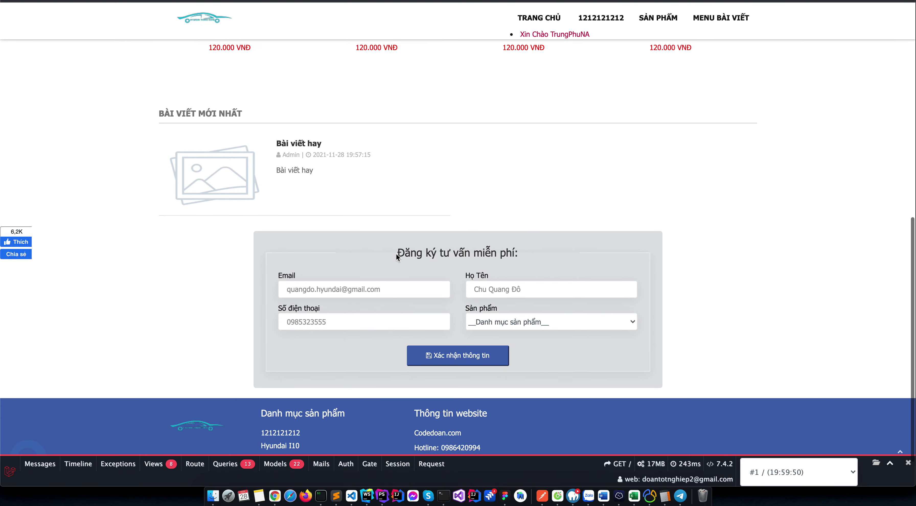
{"action": "scroll", "coordinate": [396, 253], "scroll_direction": "up", "scroll_amount": 3}
{"action": "key", "text": "ctrl+Tab"}
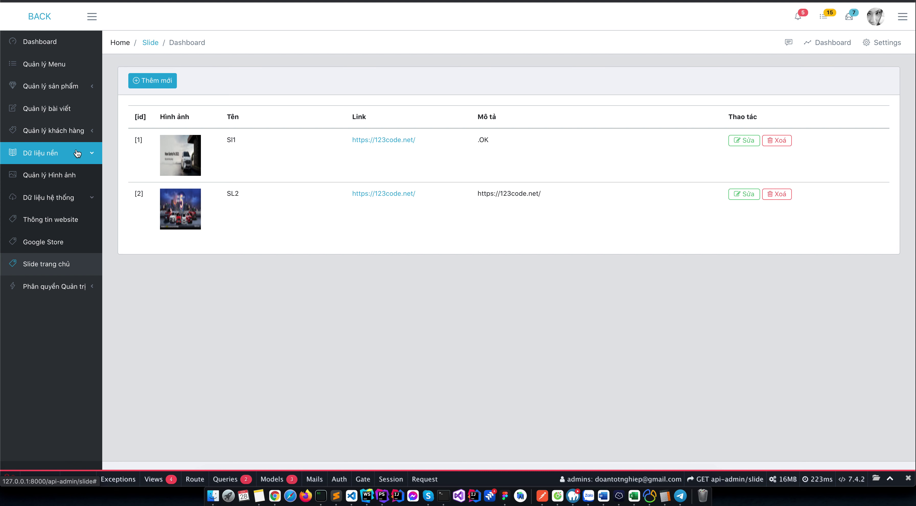
{"action": "left_click", "coordinate": [82, 135]}
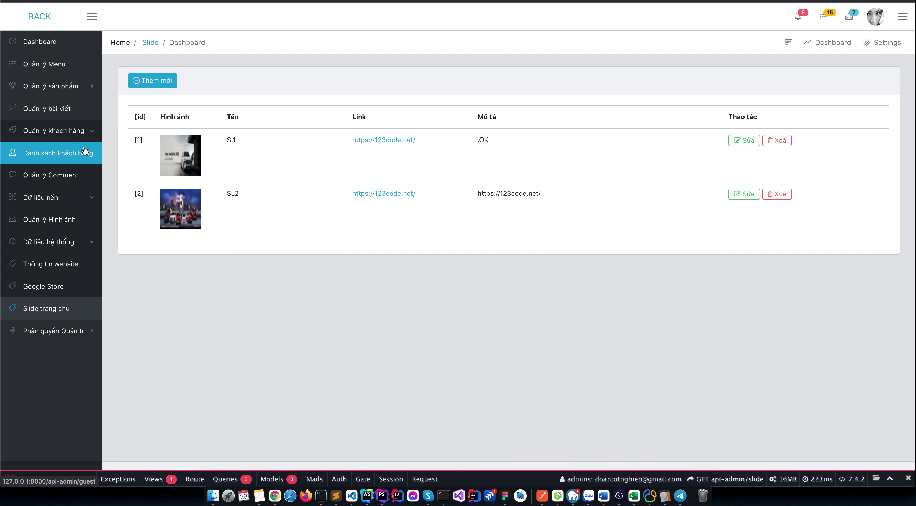